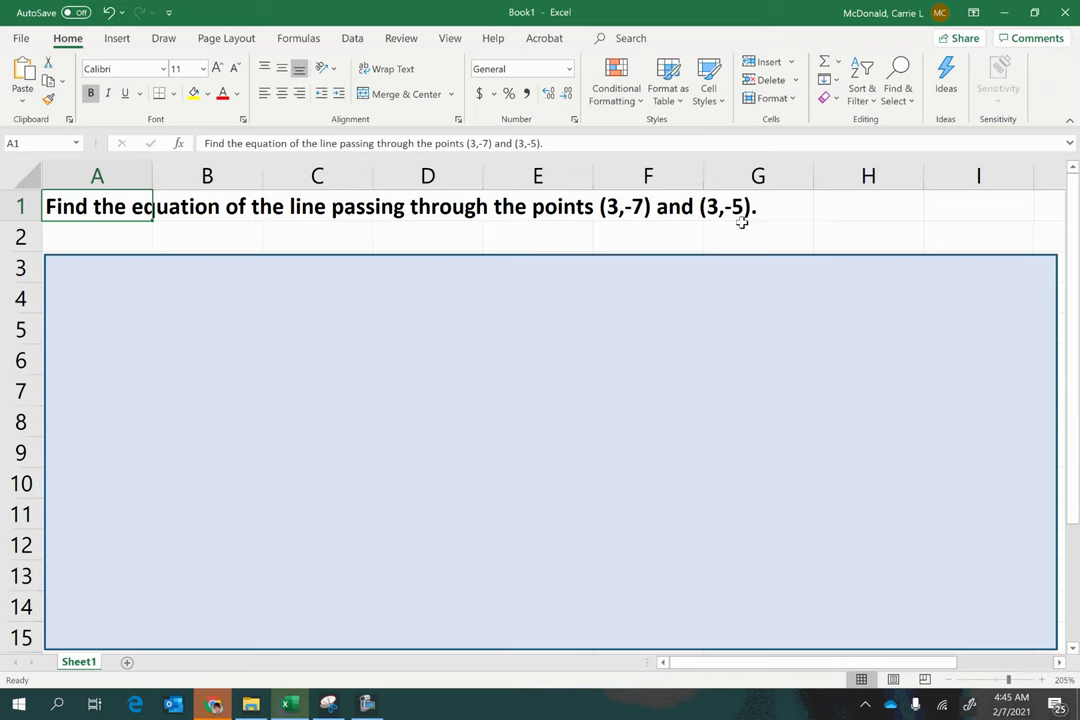
- Shrink the blue cover rectangle so it starts at row 7, exposing the slope formula
left_click(581, 345)
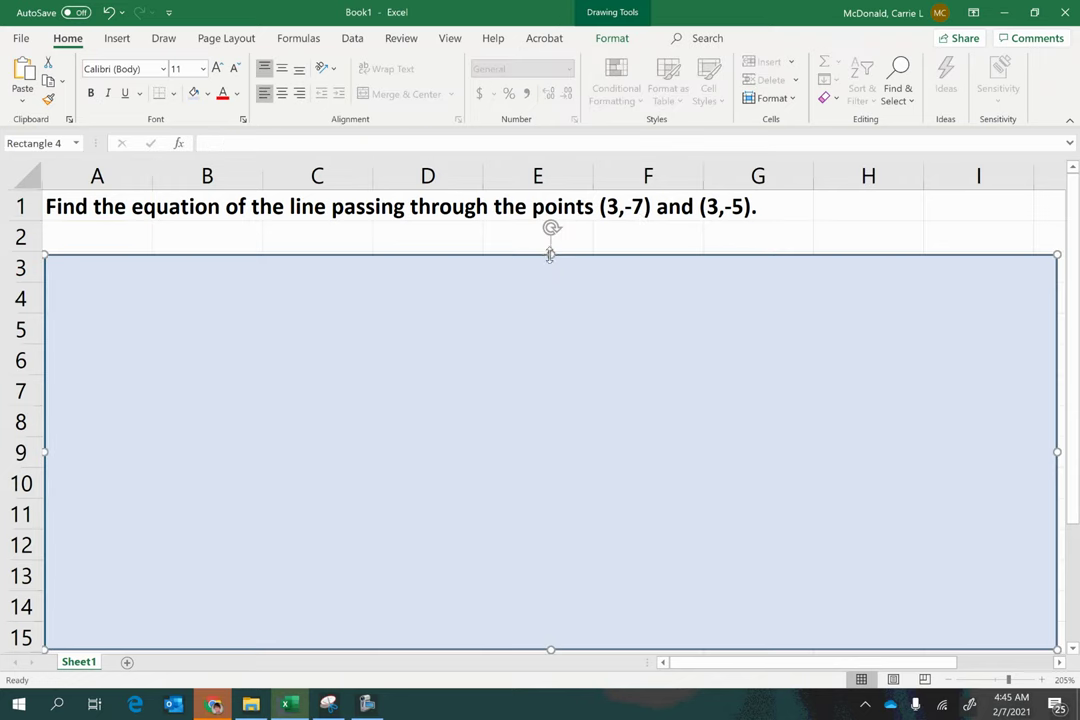
left_click_drag(550, 255, 552, 391)
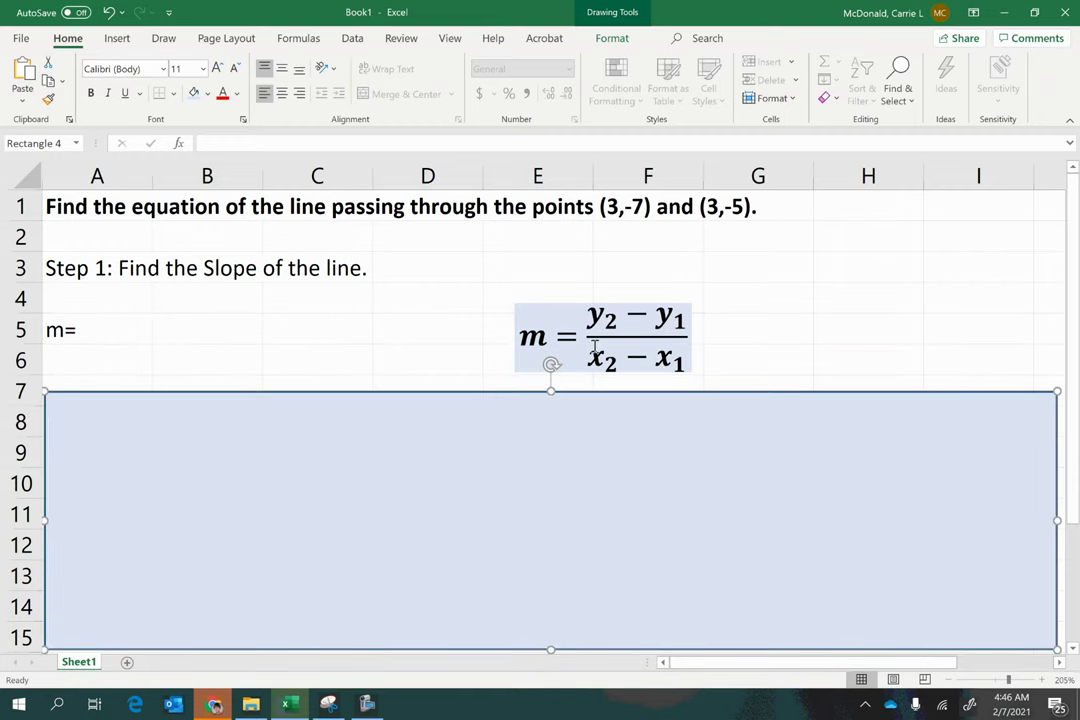
left_click(592, 320)
- Highlight the numerator y2 − y1 and denominator x2 − x1 of the slope formula
left_click_drag(588, 318, 686, 320)
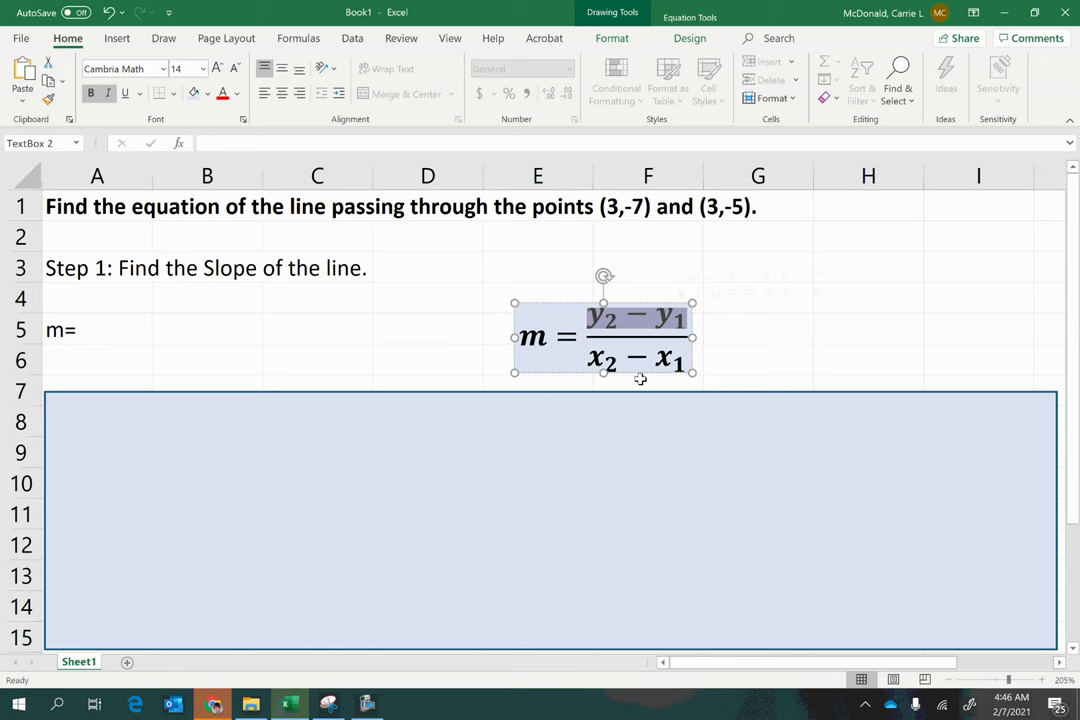
left_click(589, 358)
left_click_drag(589, 358, 686, 360)
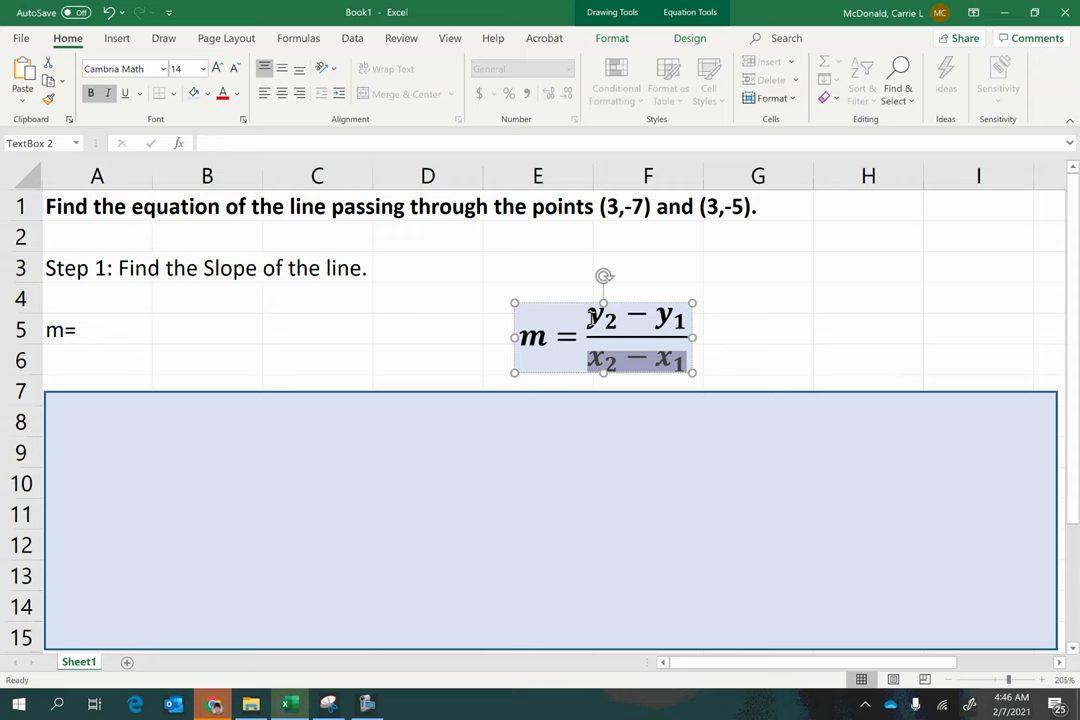
left_click_drag(589, 318, 686, 318)
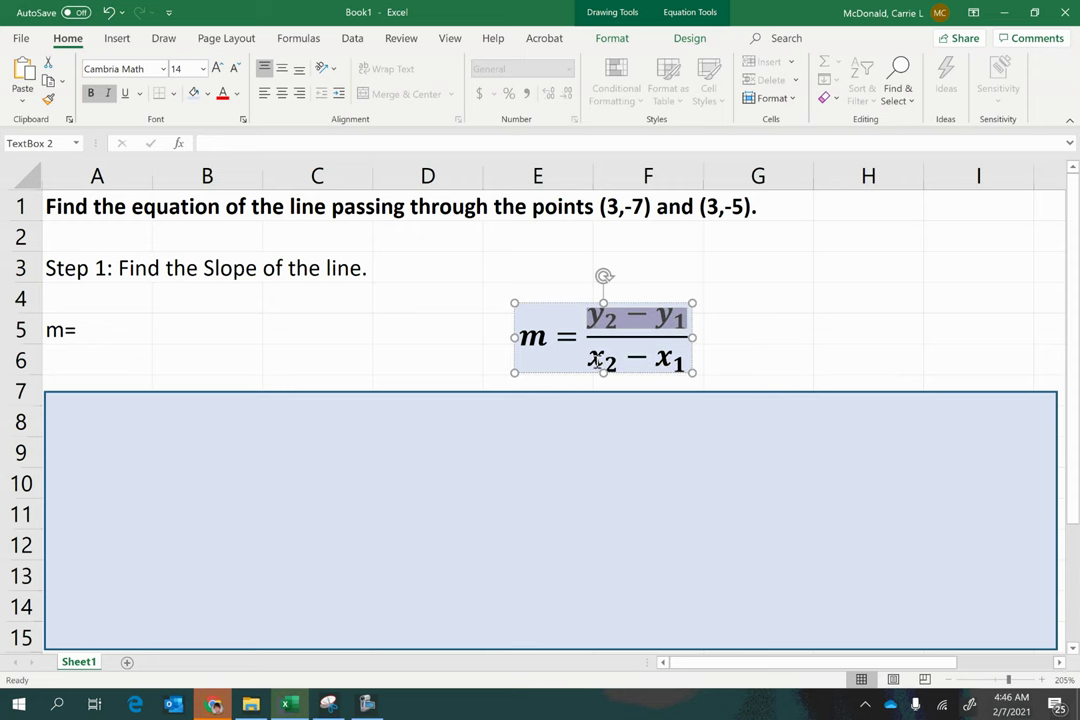
left_click(585, 363)
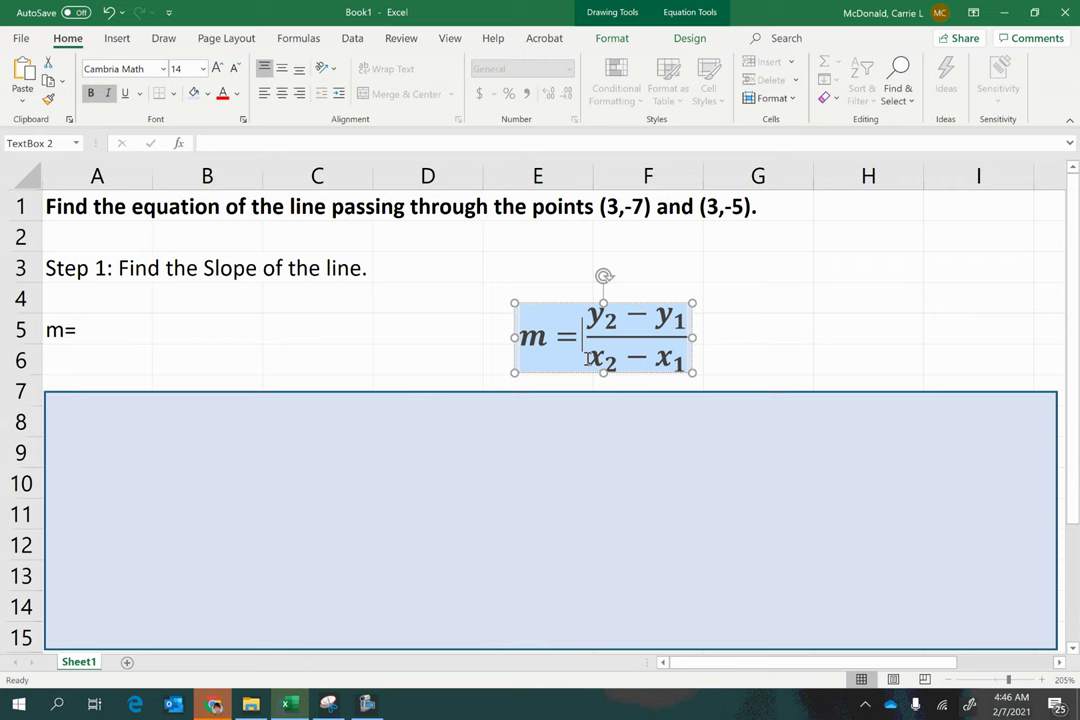
left_click_drag(589, 360, 688, 362)
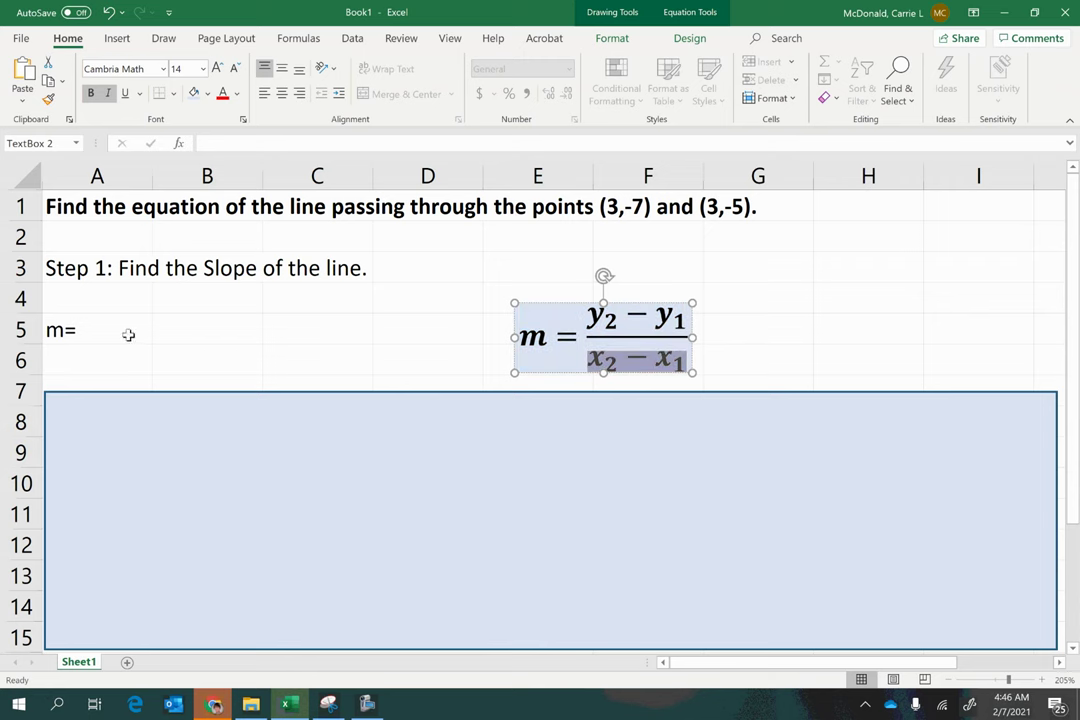
- Enter the labels 'Rise' in B5 and 'Run' in B6
left_click(198, 335)
type("Rise")
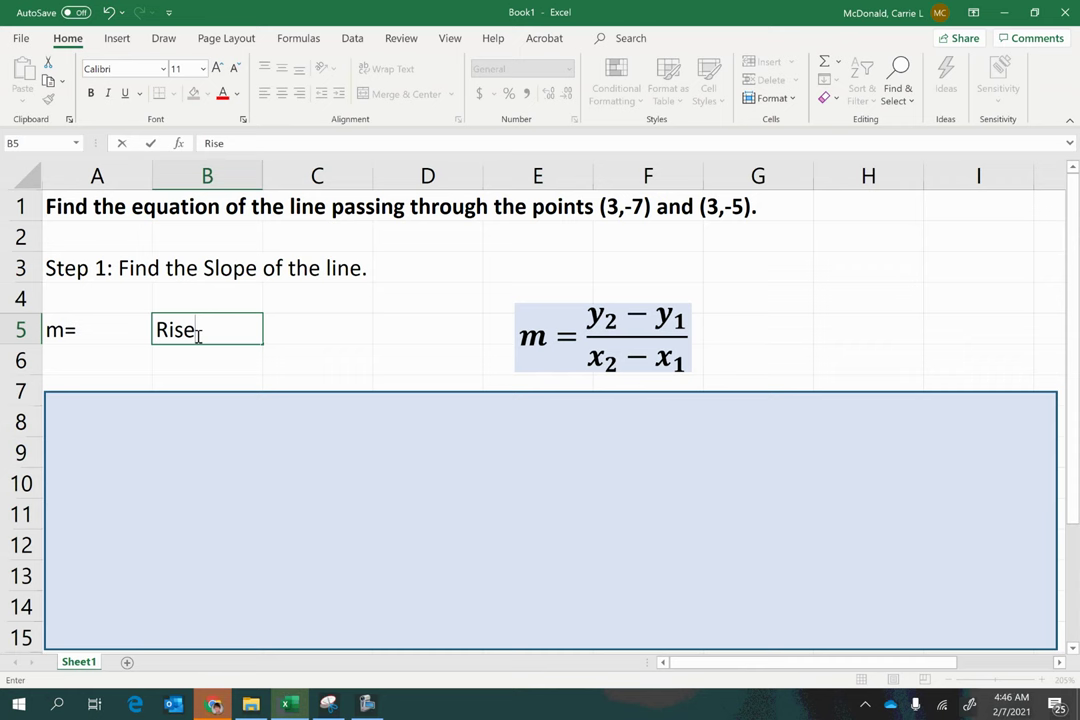
key("Return")
type("Run")
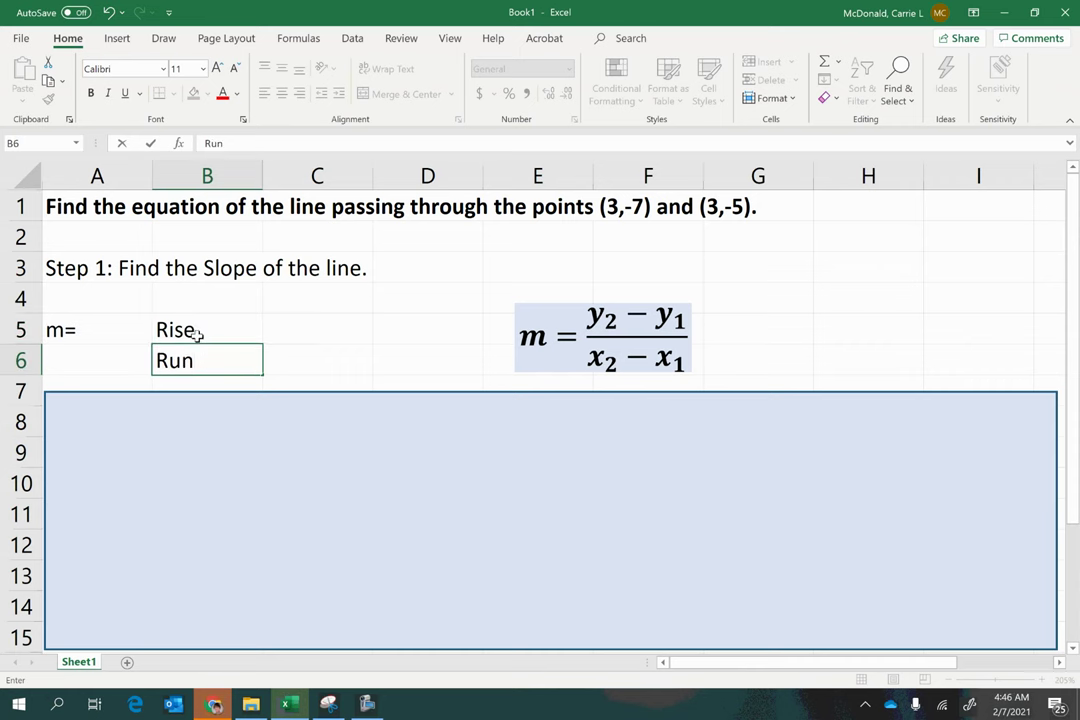
left_click(316, 328)
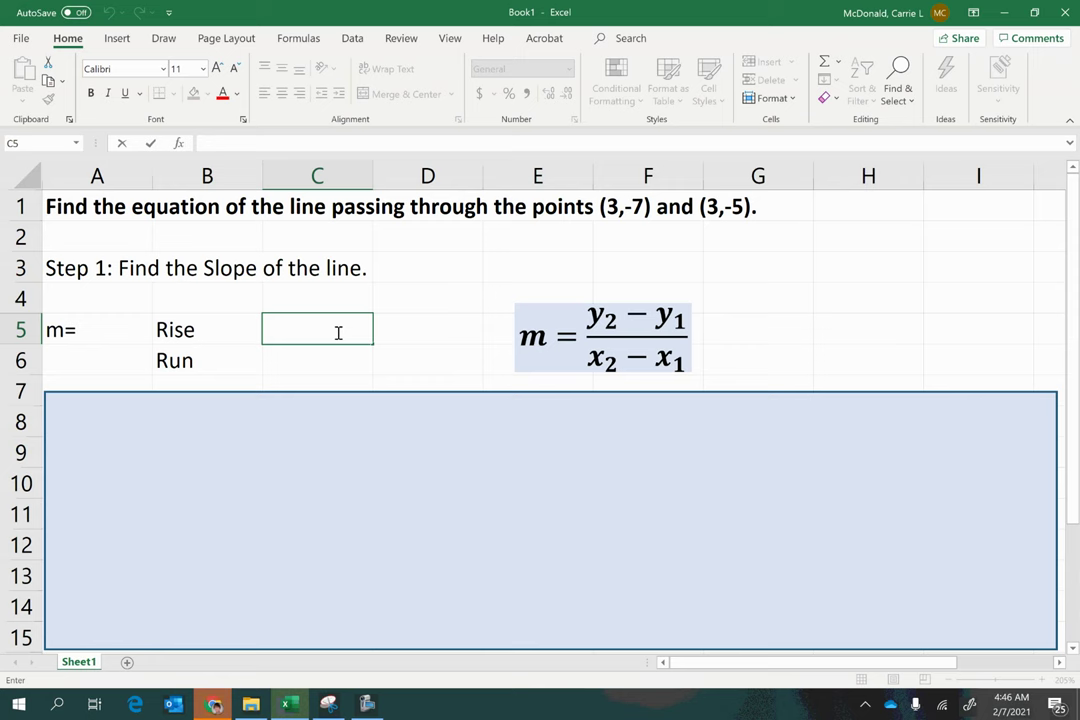
- Enter the rise formula =-5+7 in C5, showing 2
type("=-5")
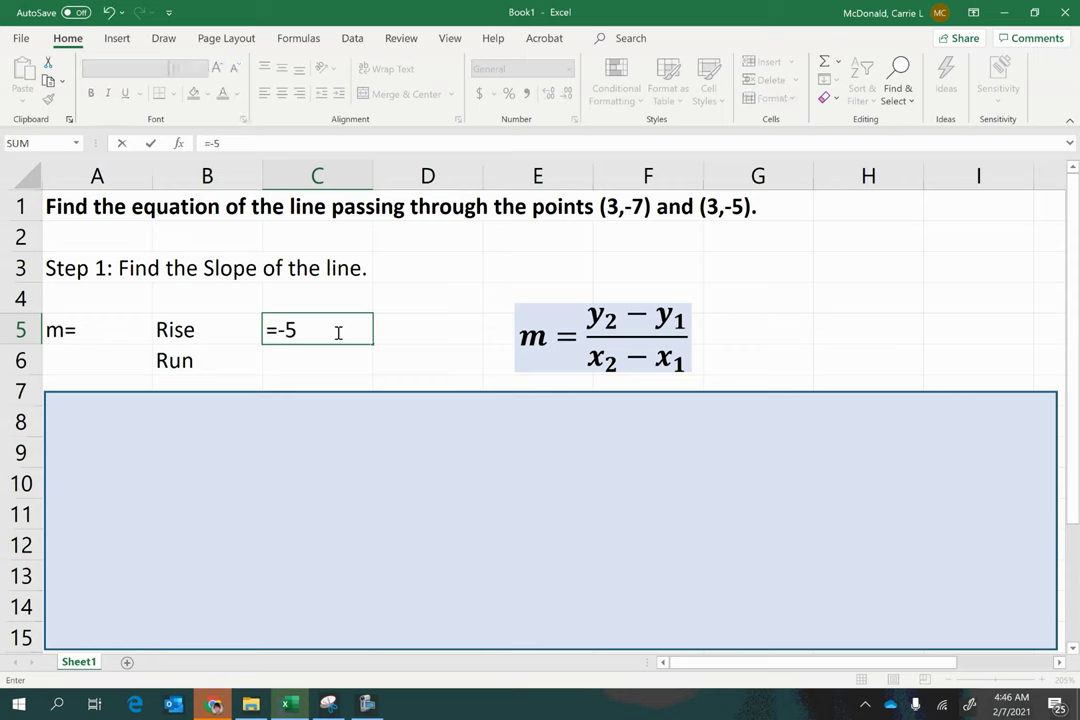
type("-")
type("7)")
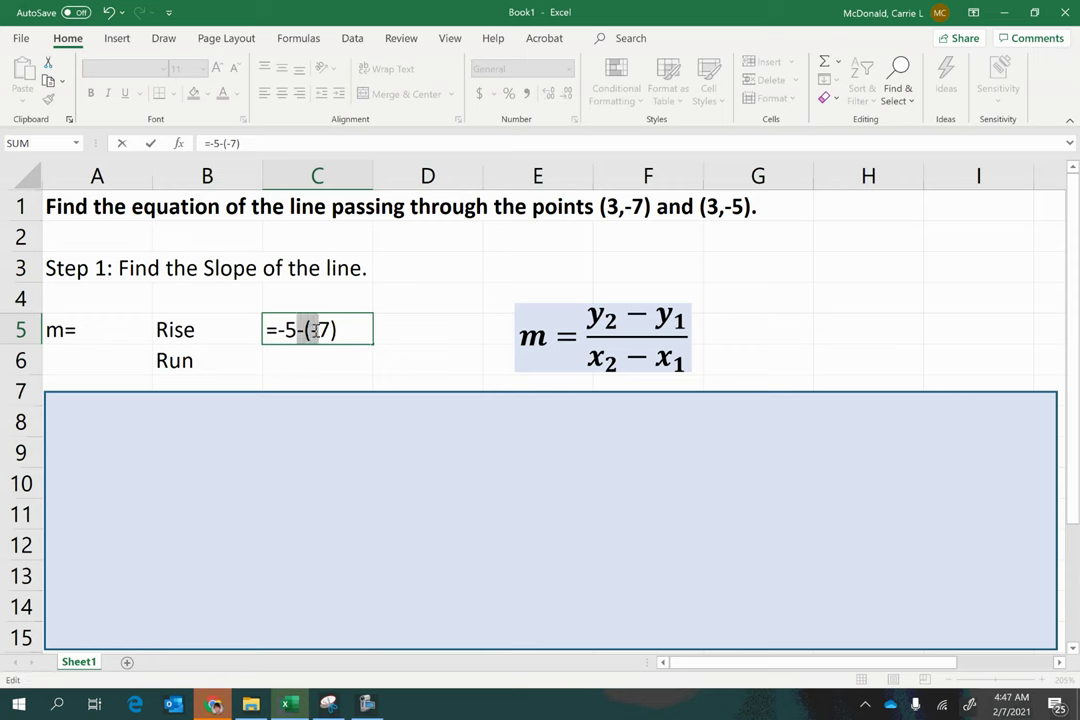
left_click_drag(298, 330, 318, 331)
key("BackSpace")
key("BackSpace")
type("+")
left_click(343, 335)
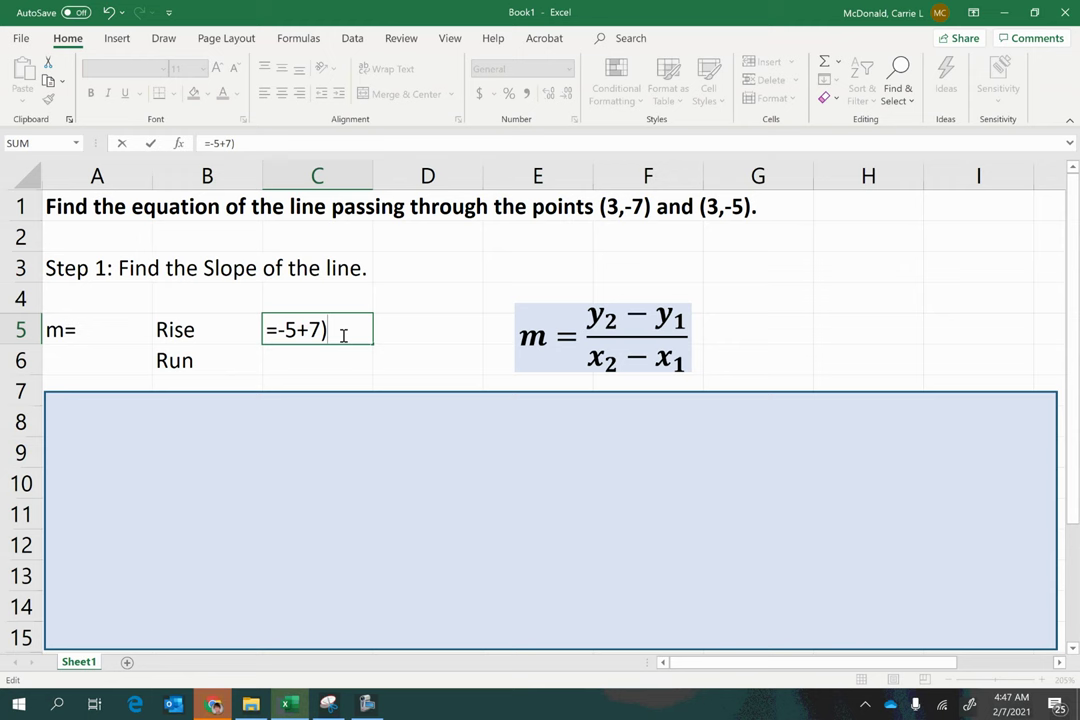
key("BackSpace")
key("Return")
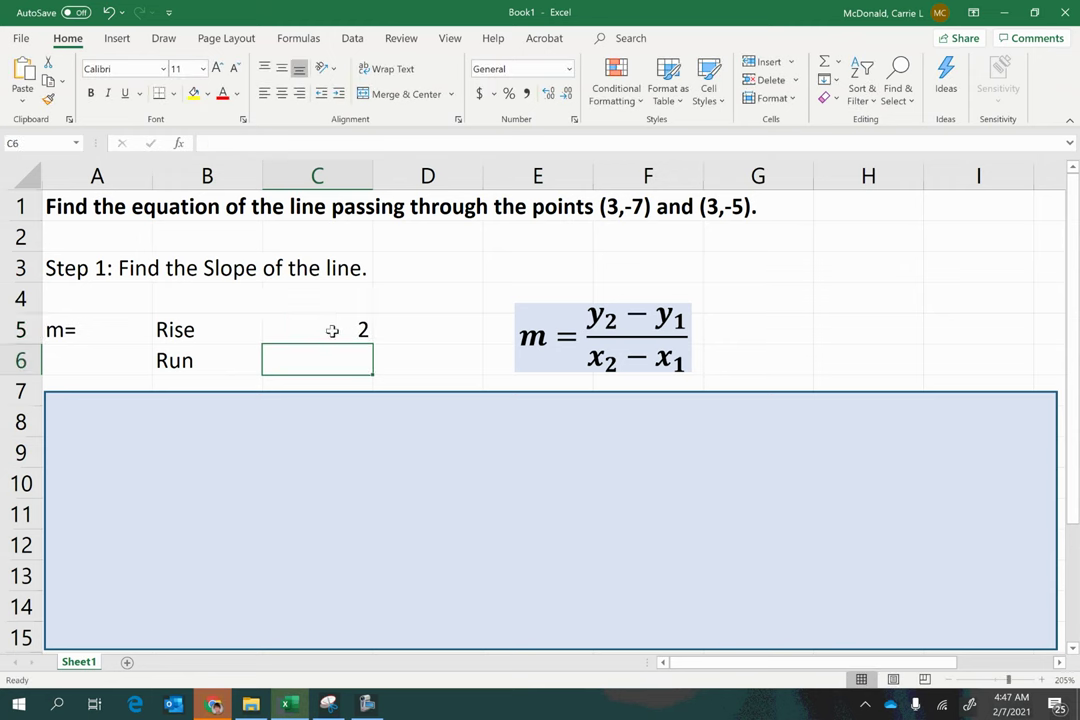
left_click(333, 333)
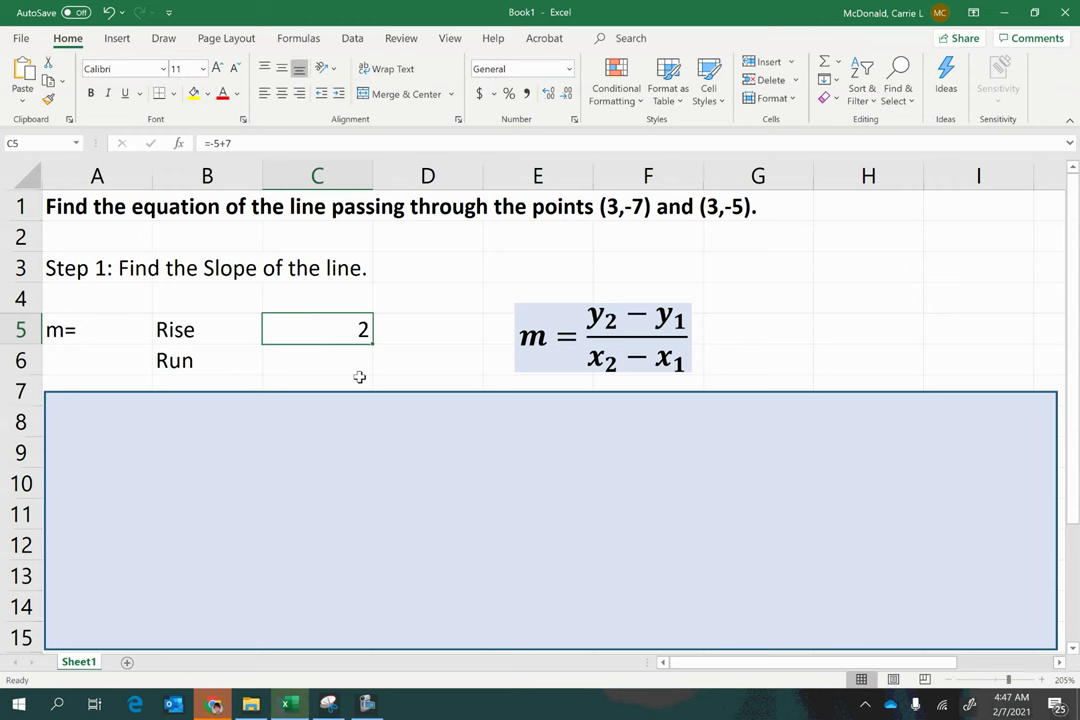
- Enter the run formula =3-3 in C6, showing 0
left_click(320, 361)
type("=")
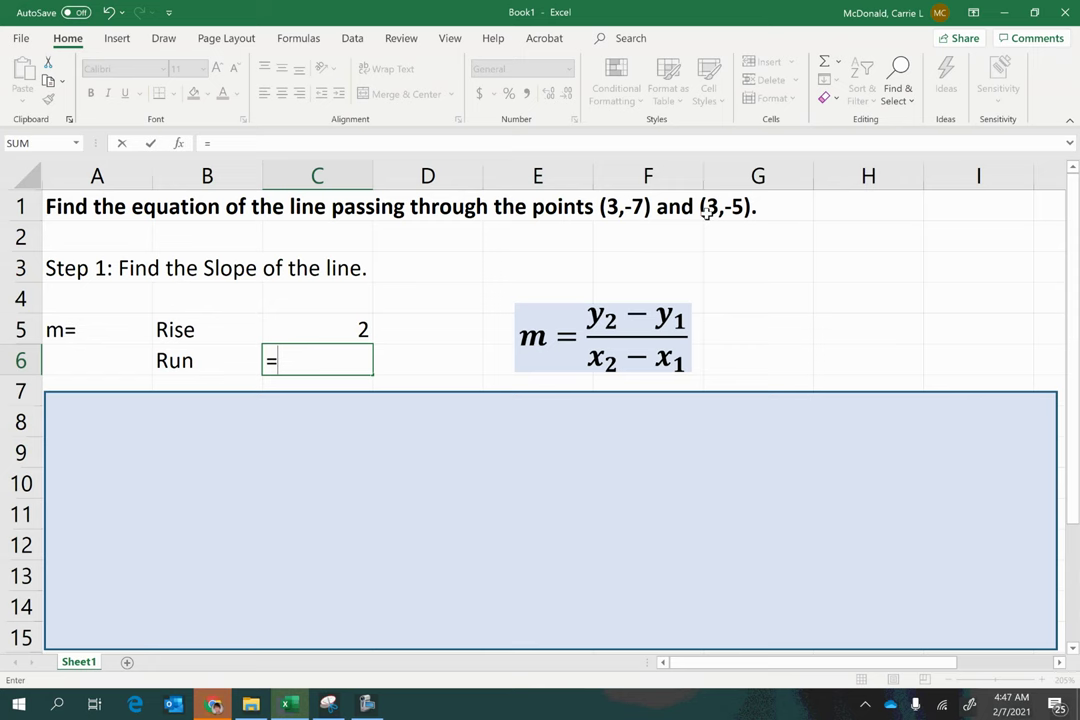
type("3")
type("-3")
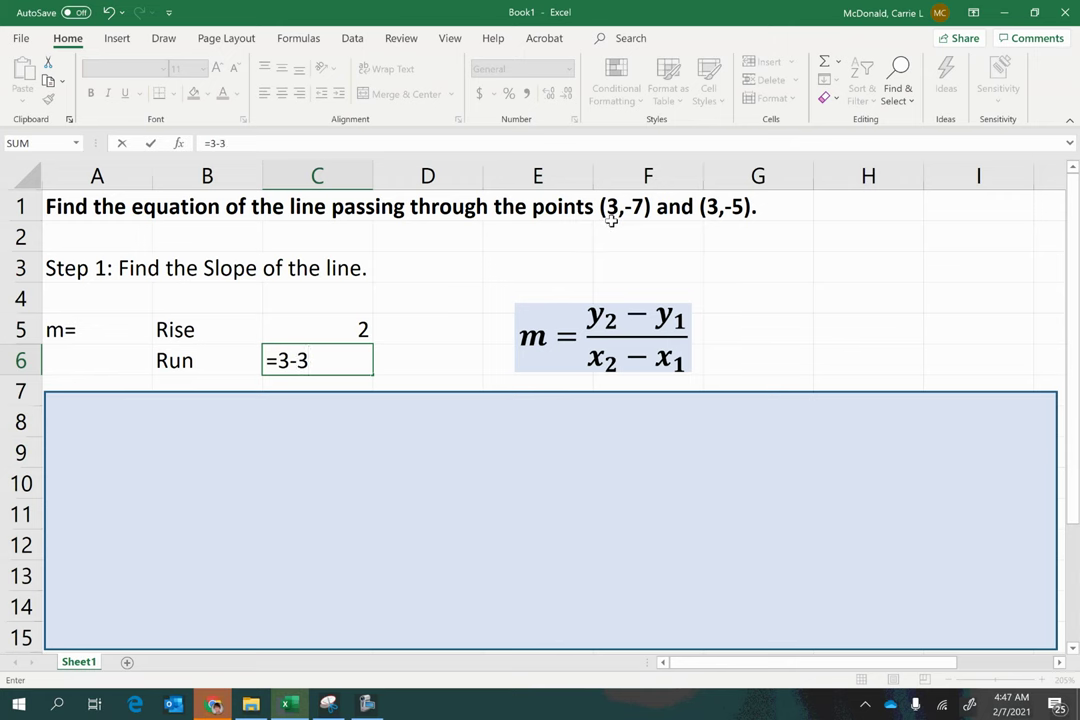
key("Return")
left_click(315, 359)
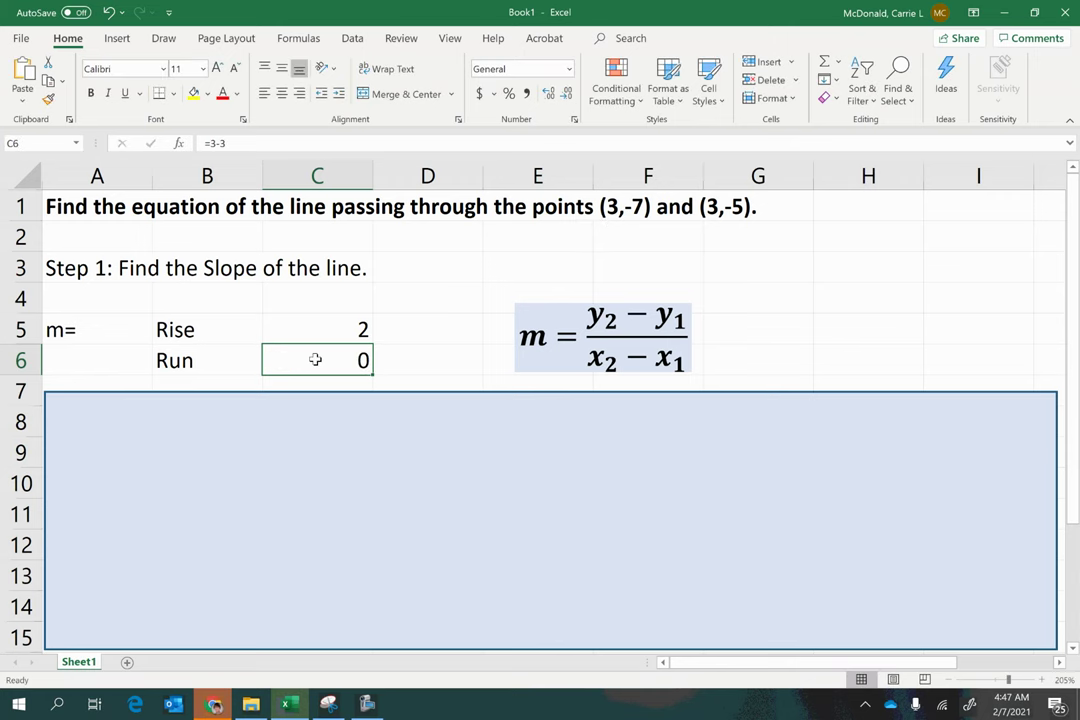
- Move the slope formula box further right to clear space for the result
left_click(422, 333)
left_click(572, 340)
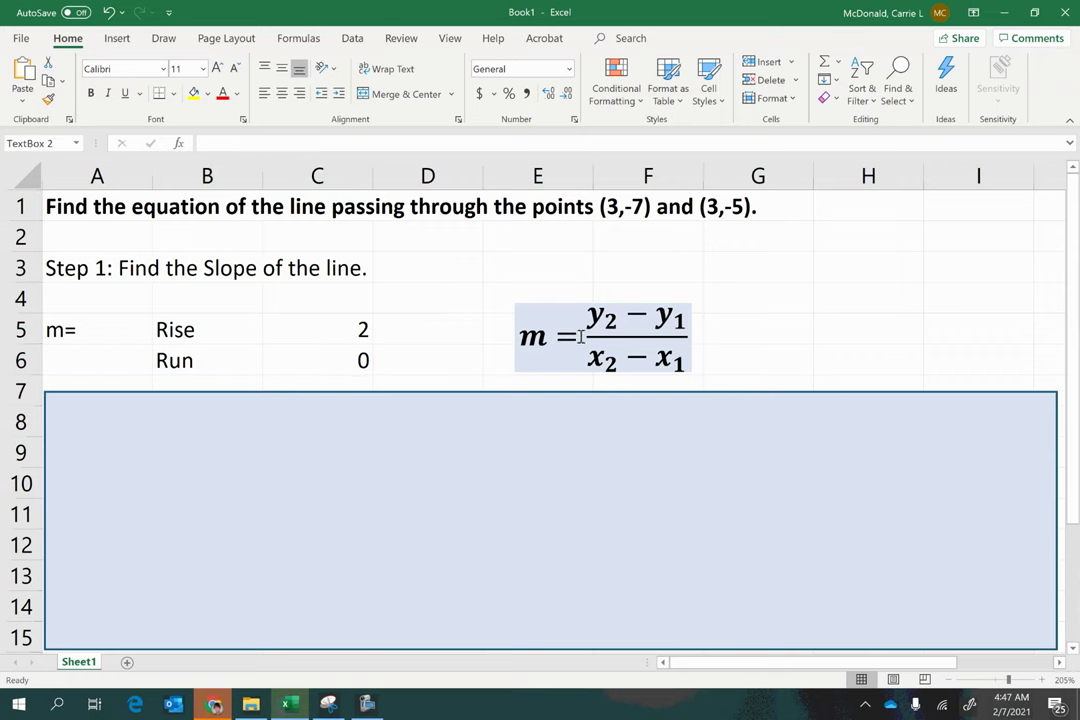
left_click_drag(536, 303, 662, 303)
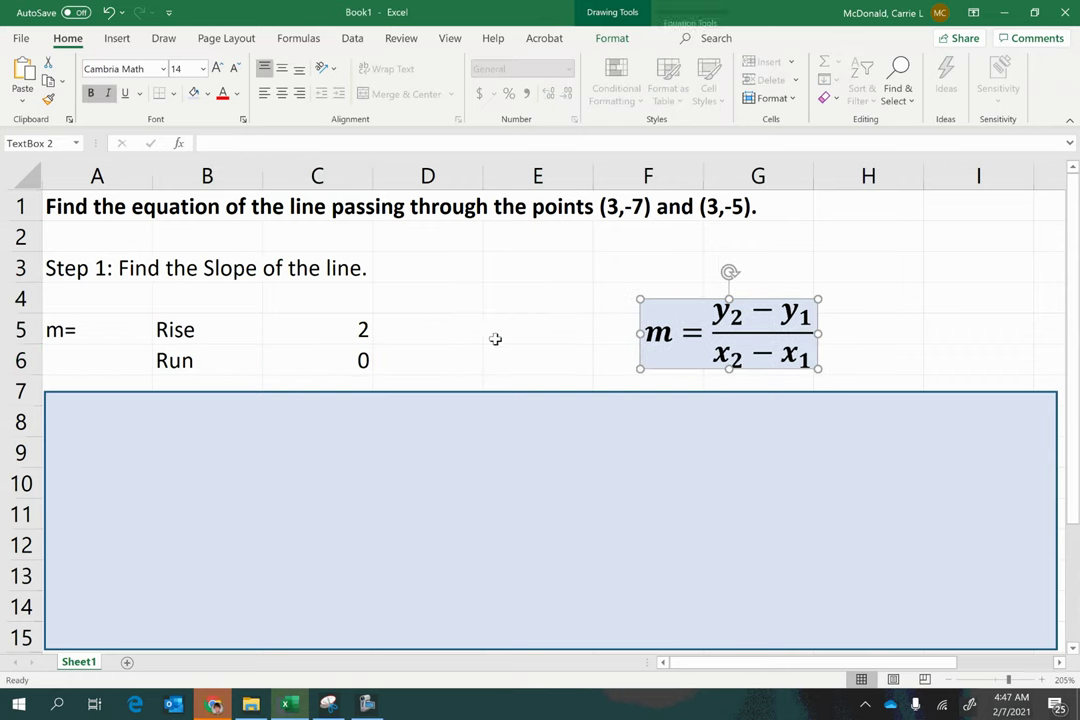
- Enter =2/0 in E5, then replace the #DIV/0! result with 'Undefined'
left_click(500, 324)
type("=")
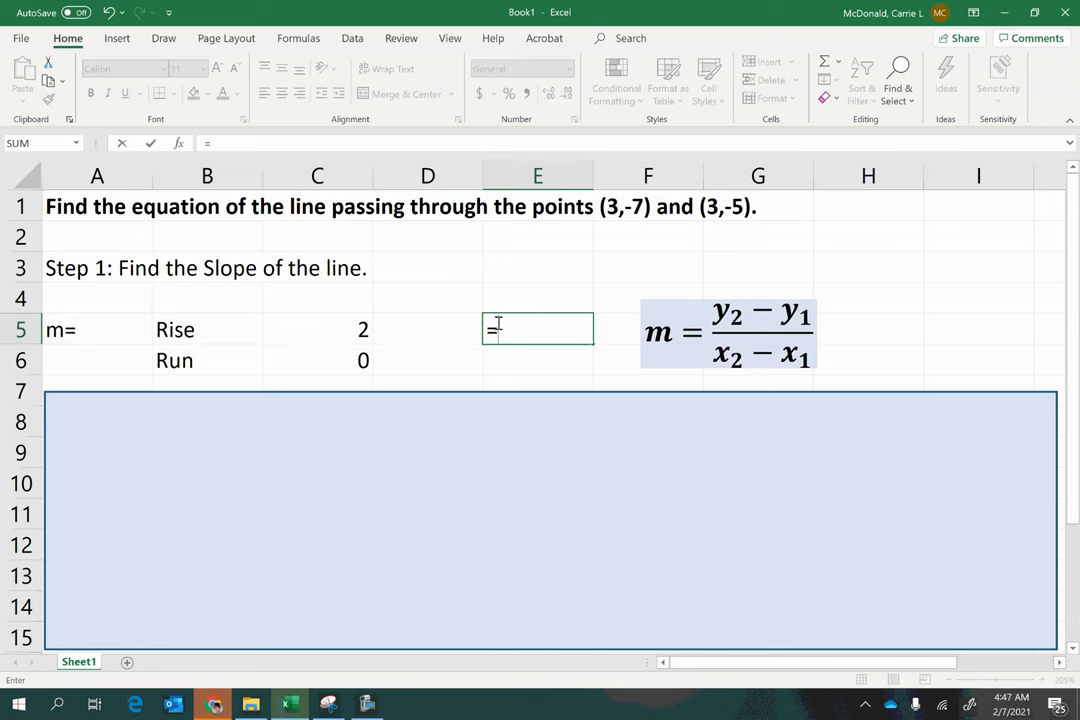
type("2/0")
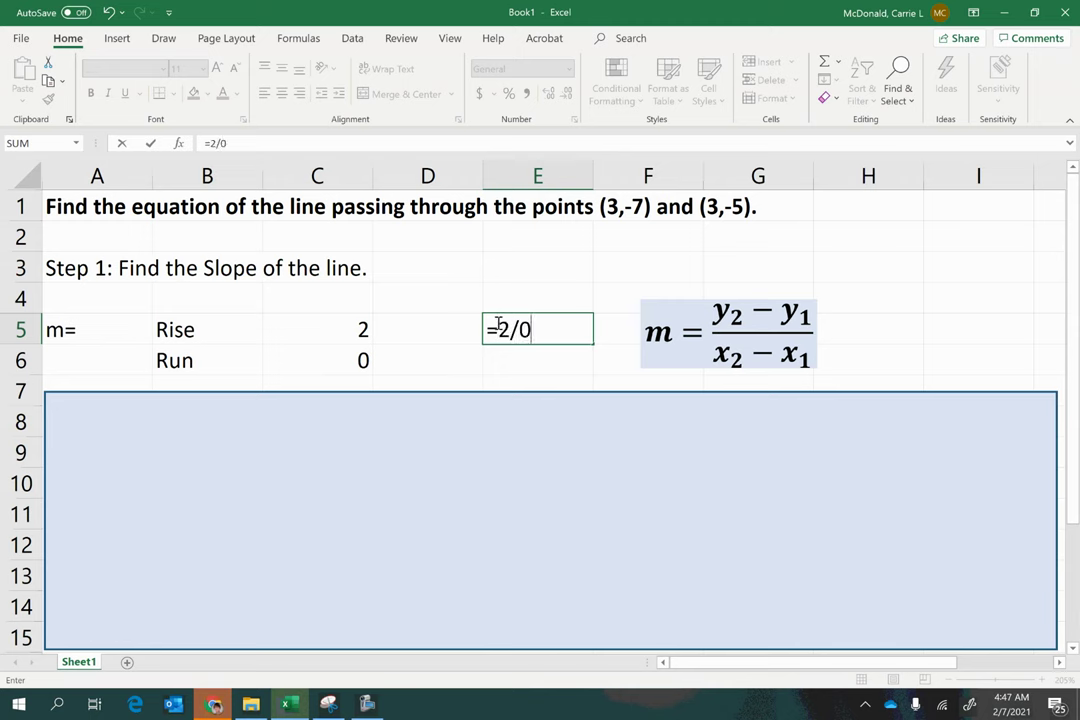
key("Return")
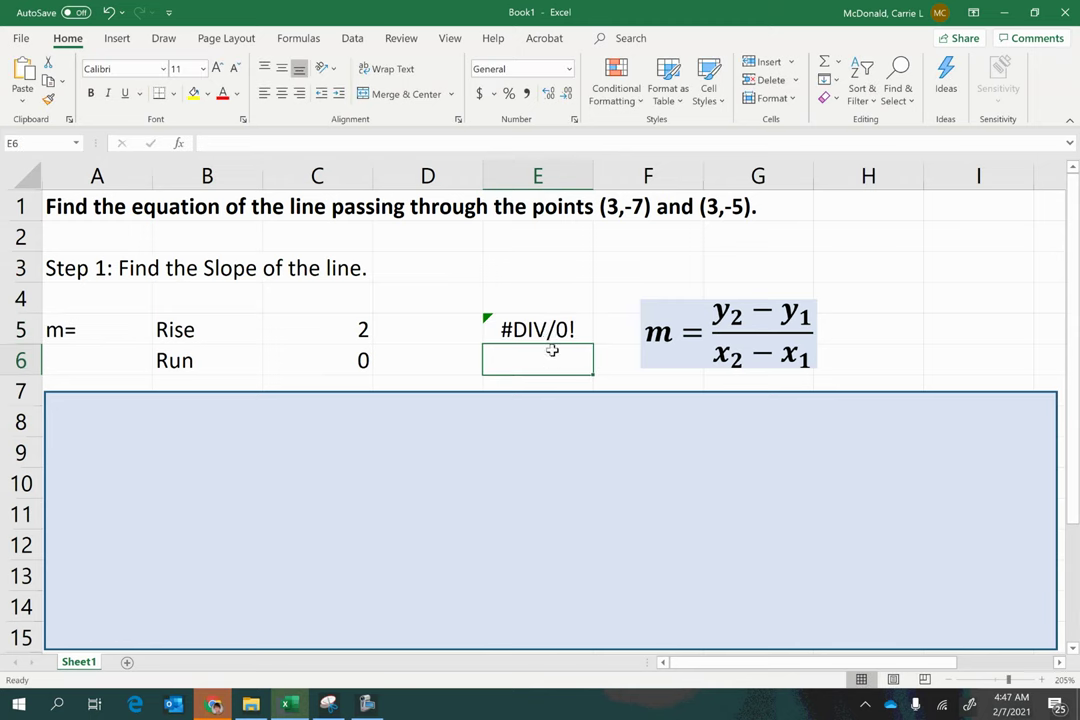
key("Up")
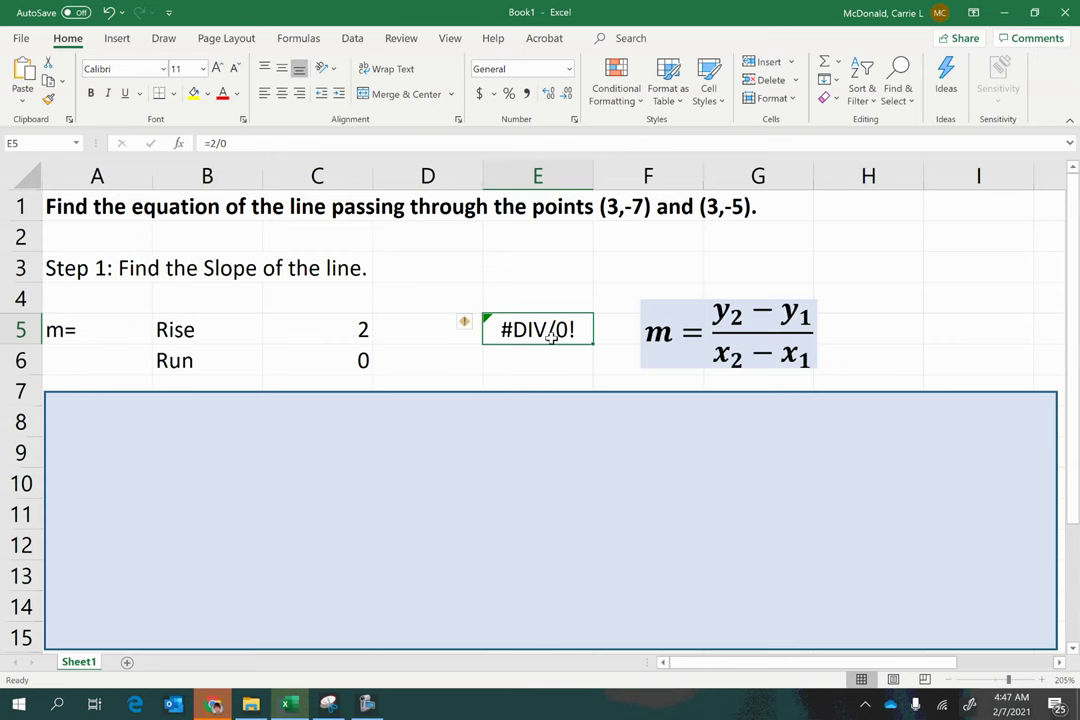
type("Undefined")
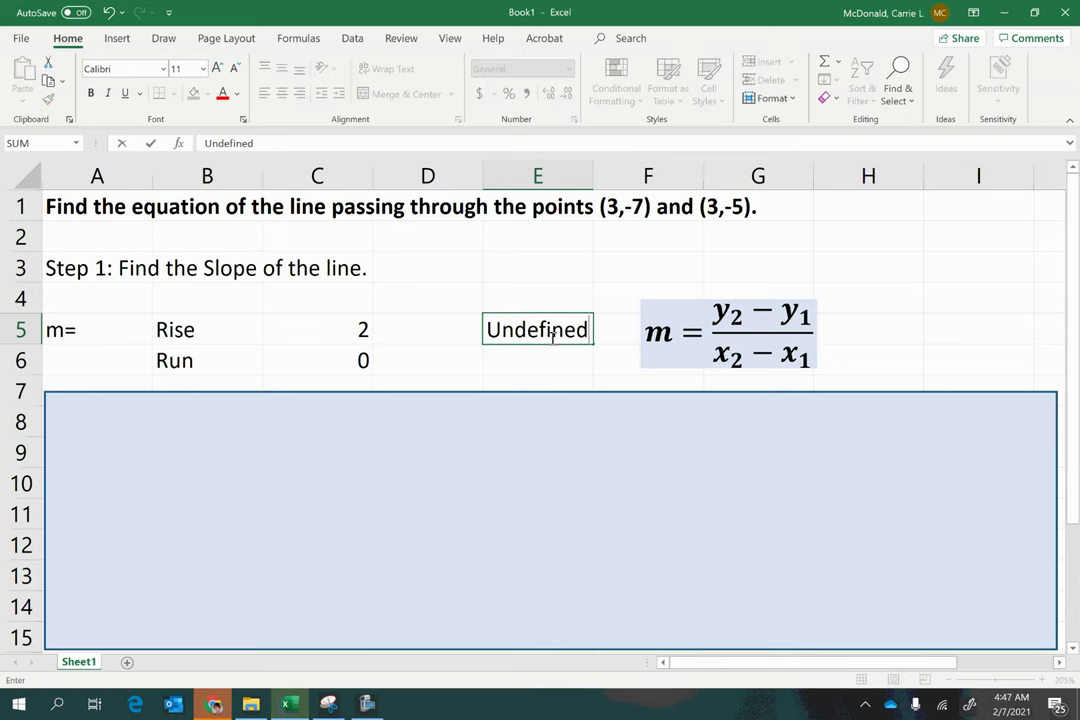
key("Return")
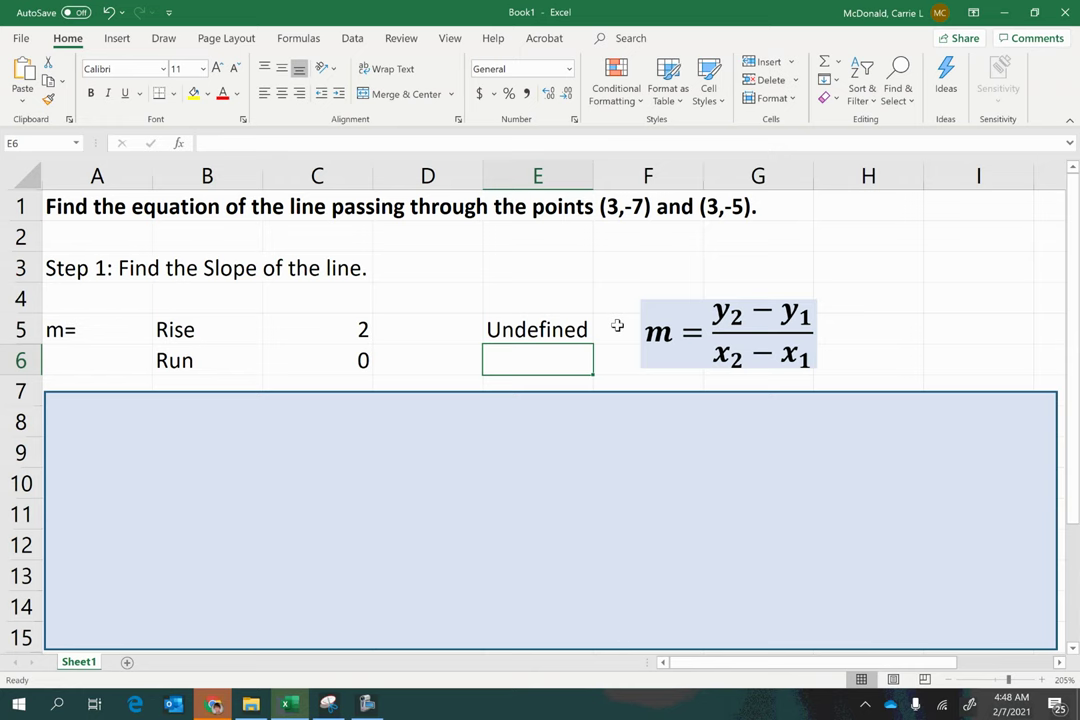
- Lower the cover's top edge to row 12, revealing Step 2 and y − y1 = m(x − x1)
left_click(543, 547)
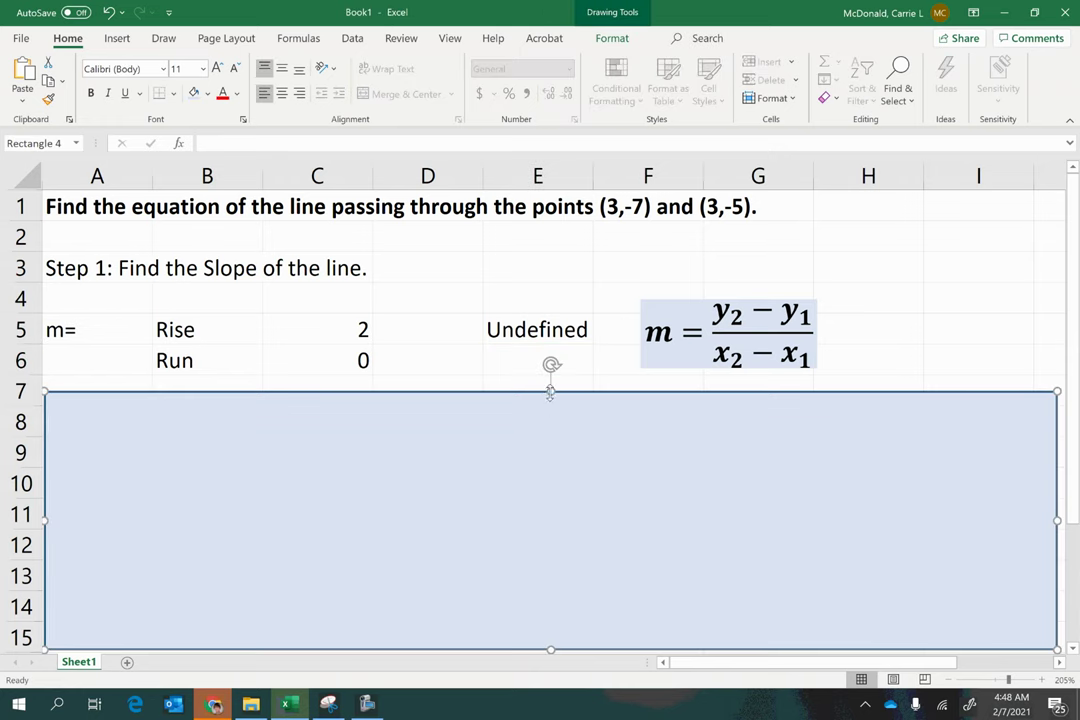
left_click_drag(549, 392, 549, 449)
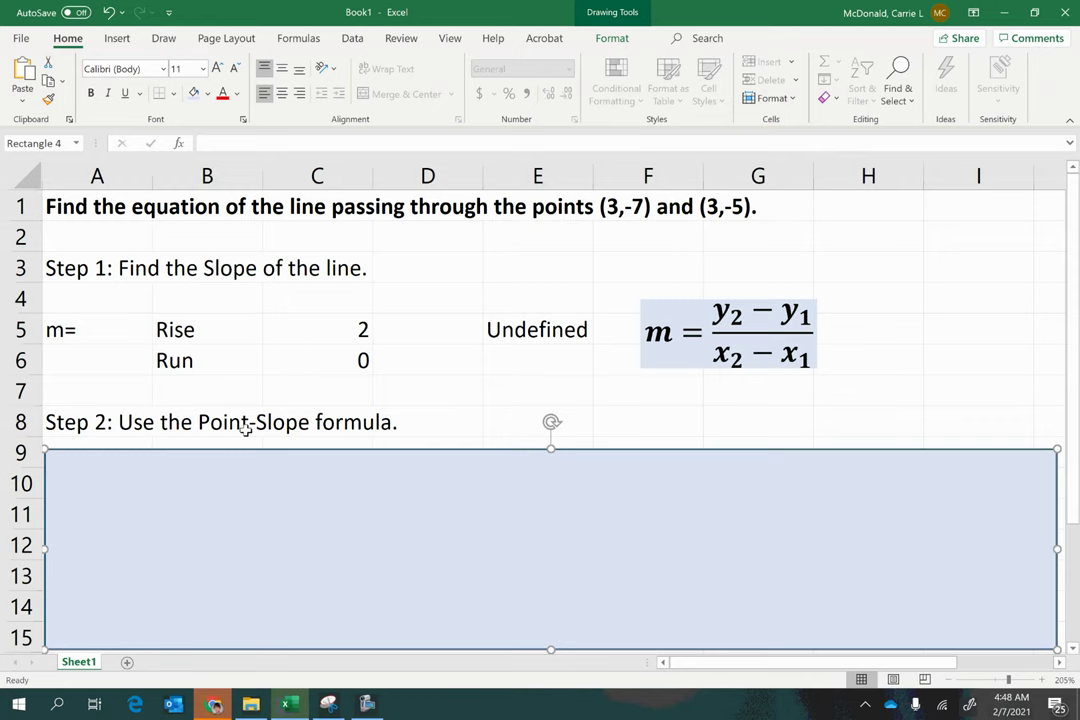
left_click_drag(552, 450, 548, 528)
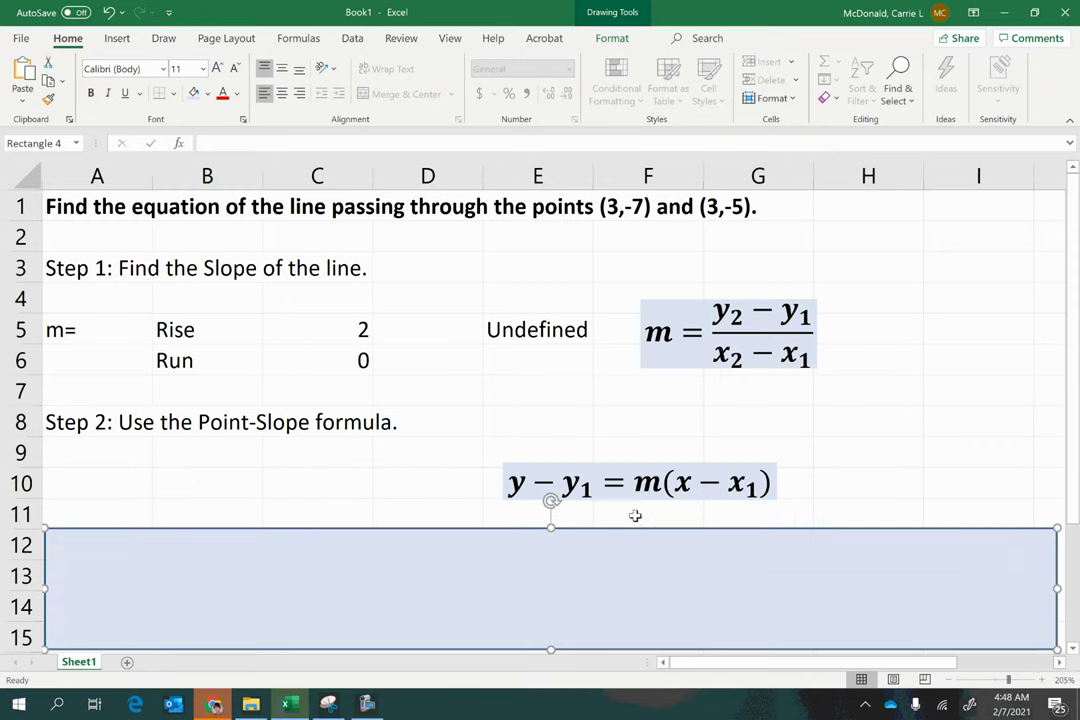
left_click(108, 484)
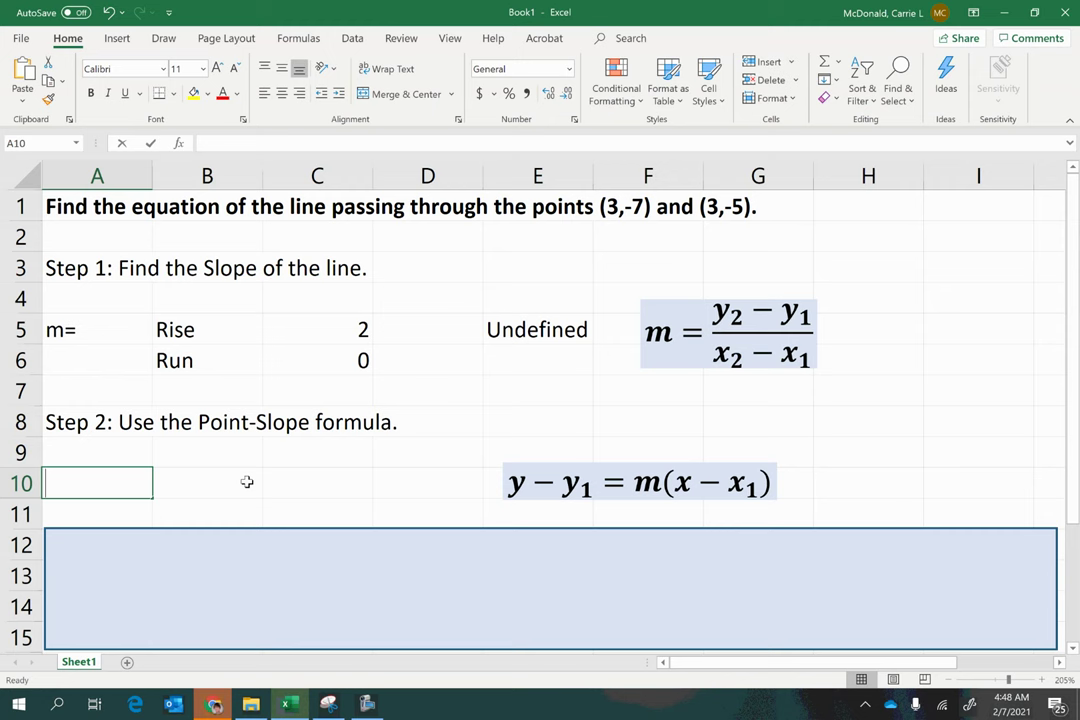
type("y =")
key("BackSpace")
key("BackSpace")
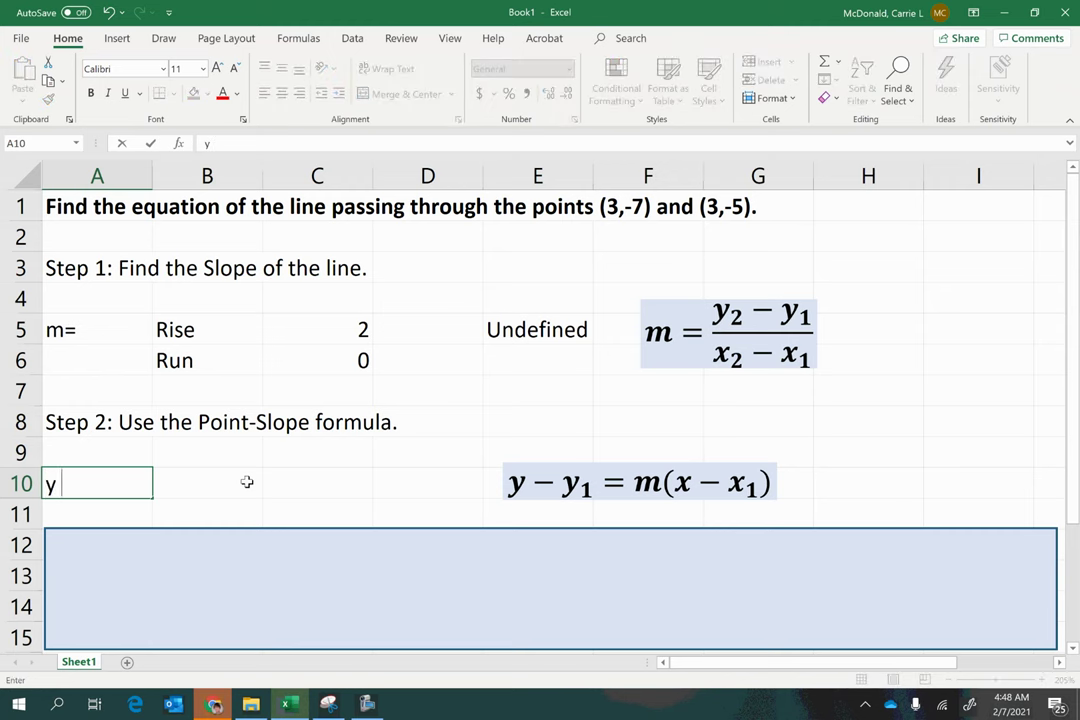
type("-(-7)")
left_click_drag(63, 485, 140, 494)
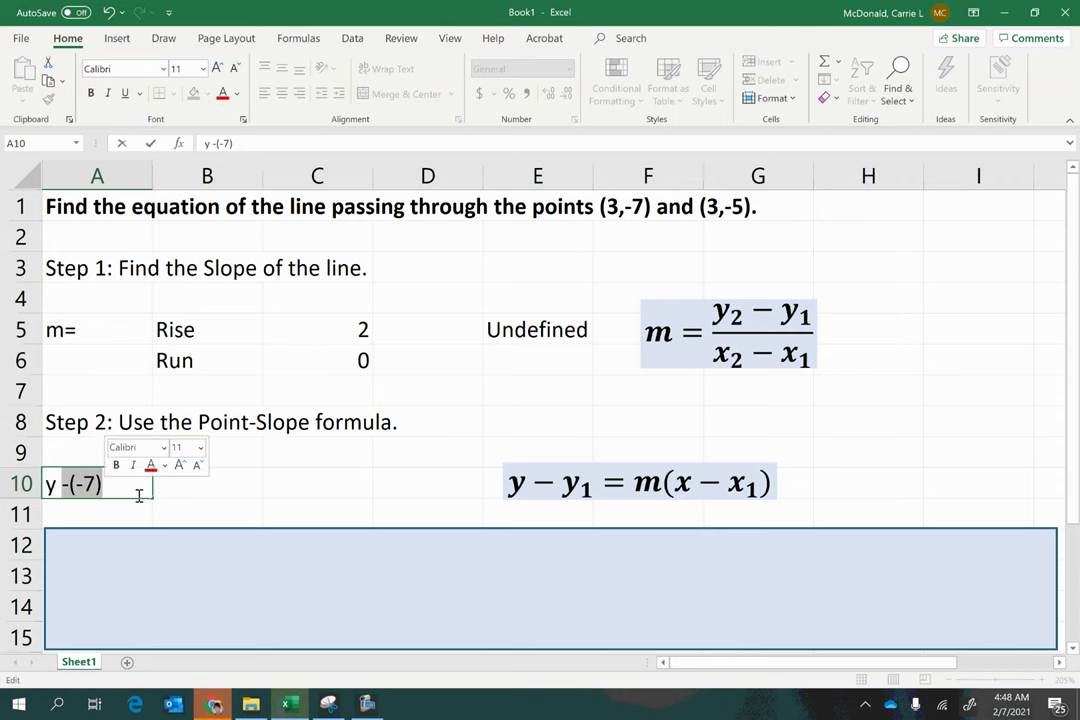
type("+7")
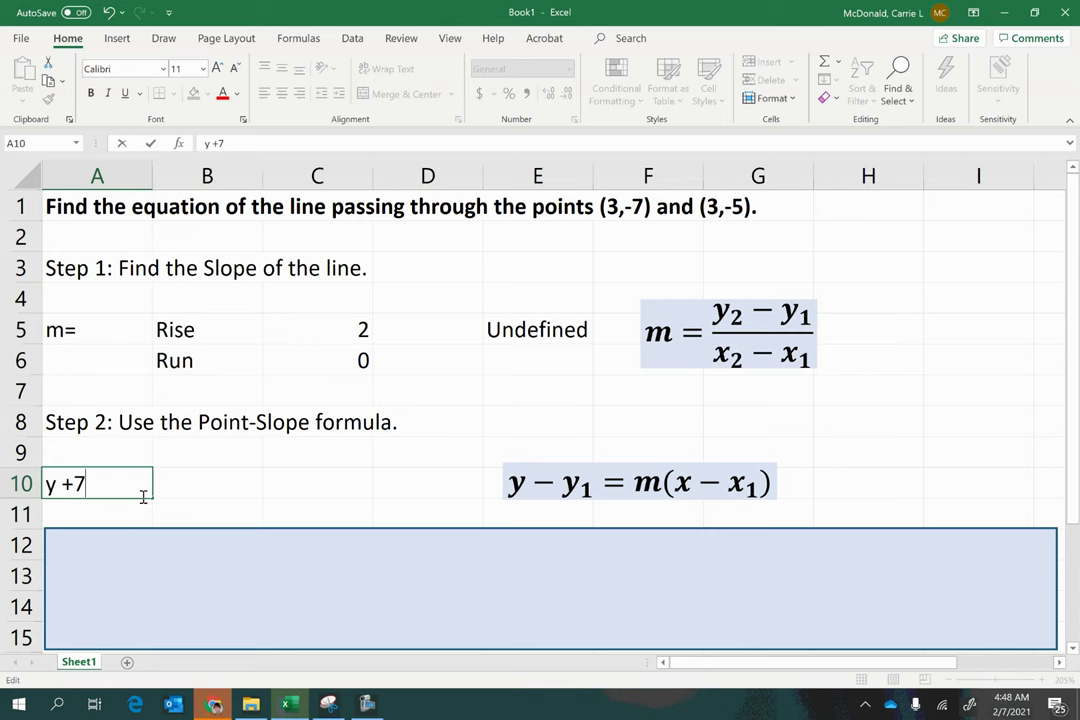
type(" = und")
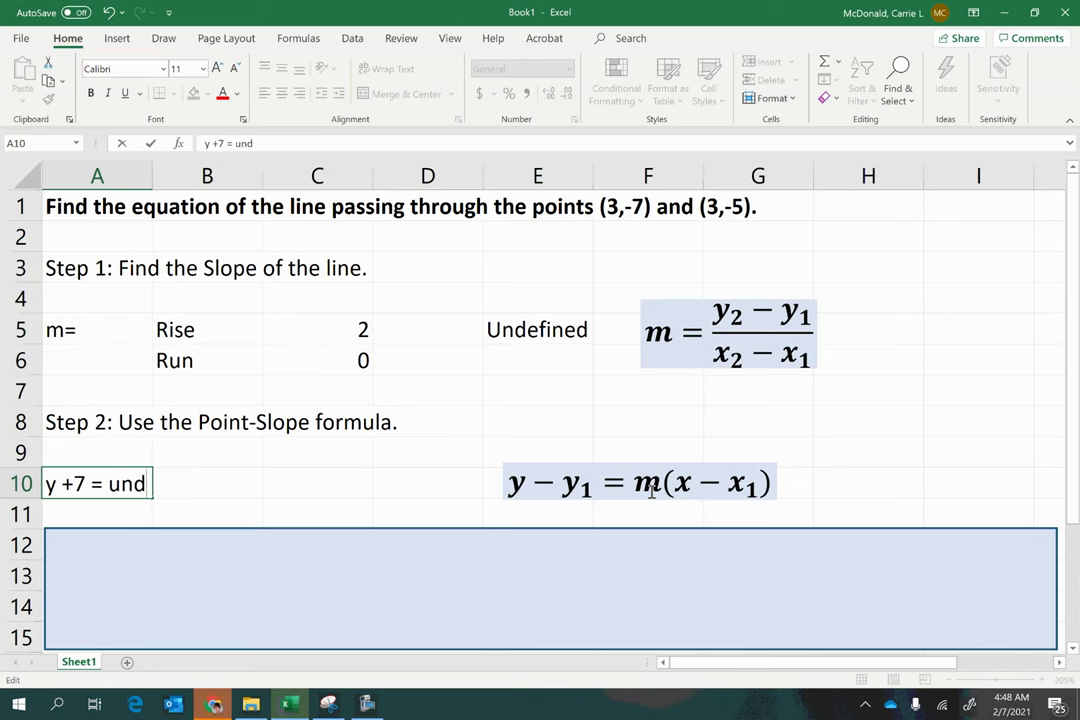
type("(x-3)")
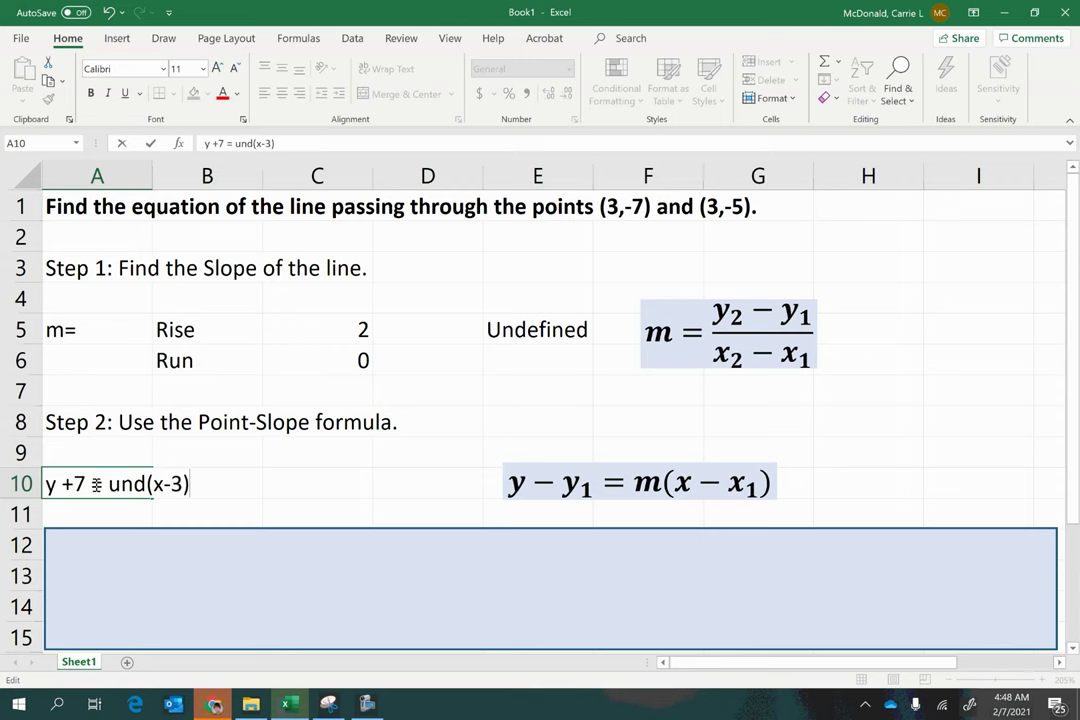
left_click_drag(108, 484, 146, 484)
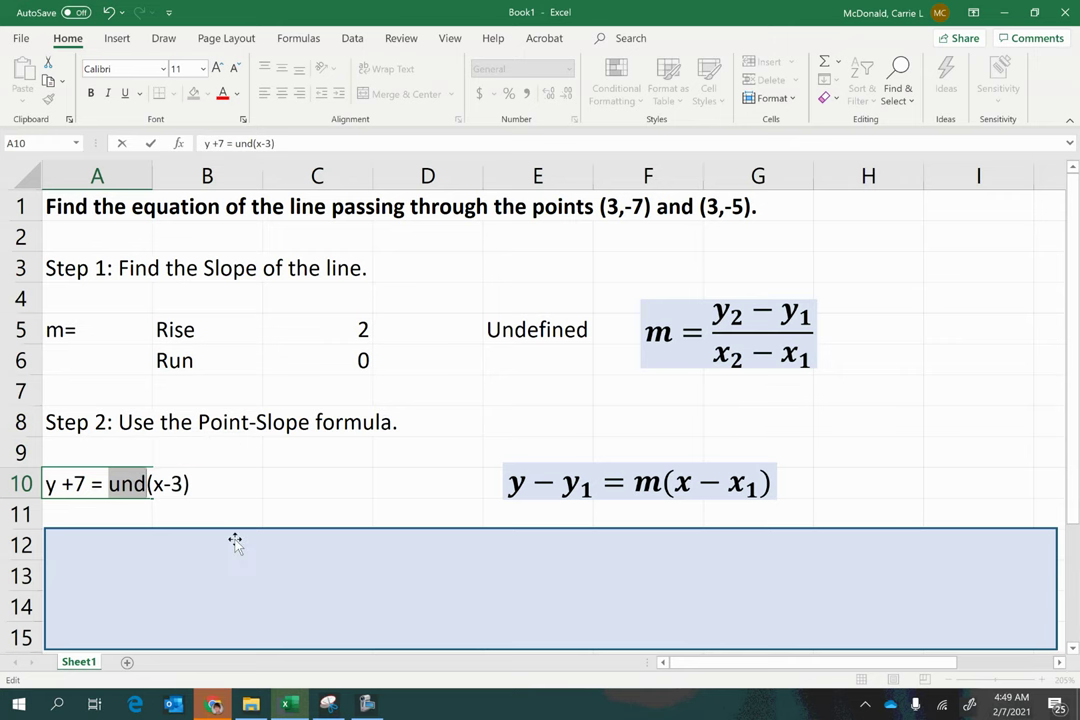
left_click(191, 486)
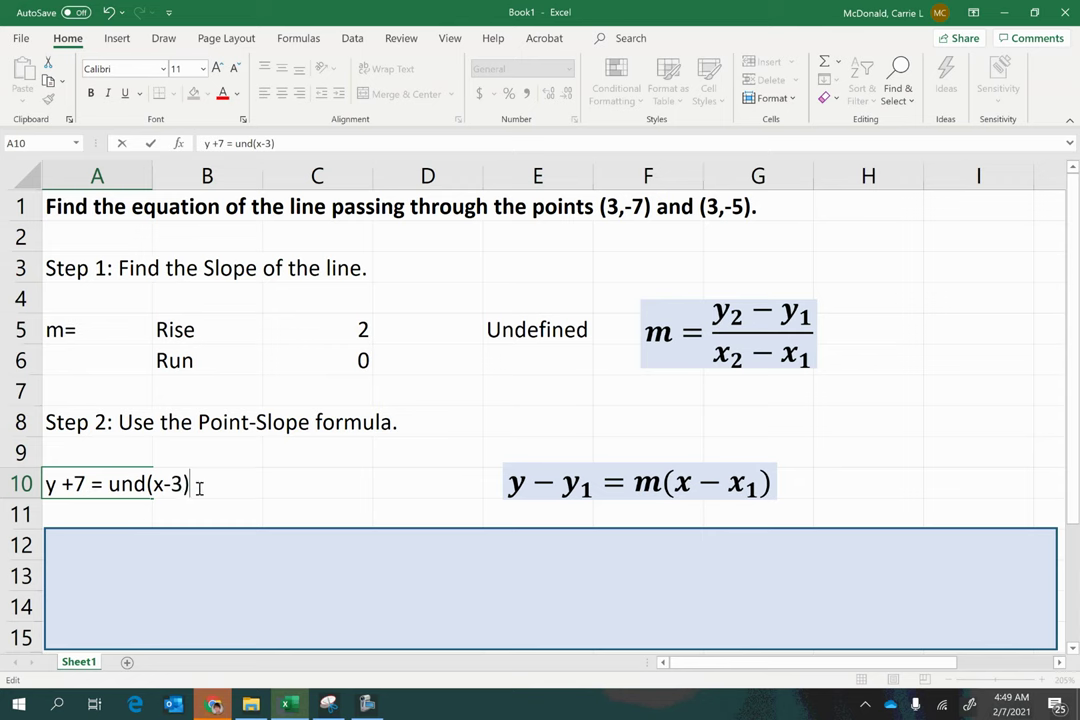
left_click_drag(197, 487, 43, 486)
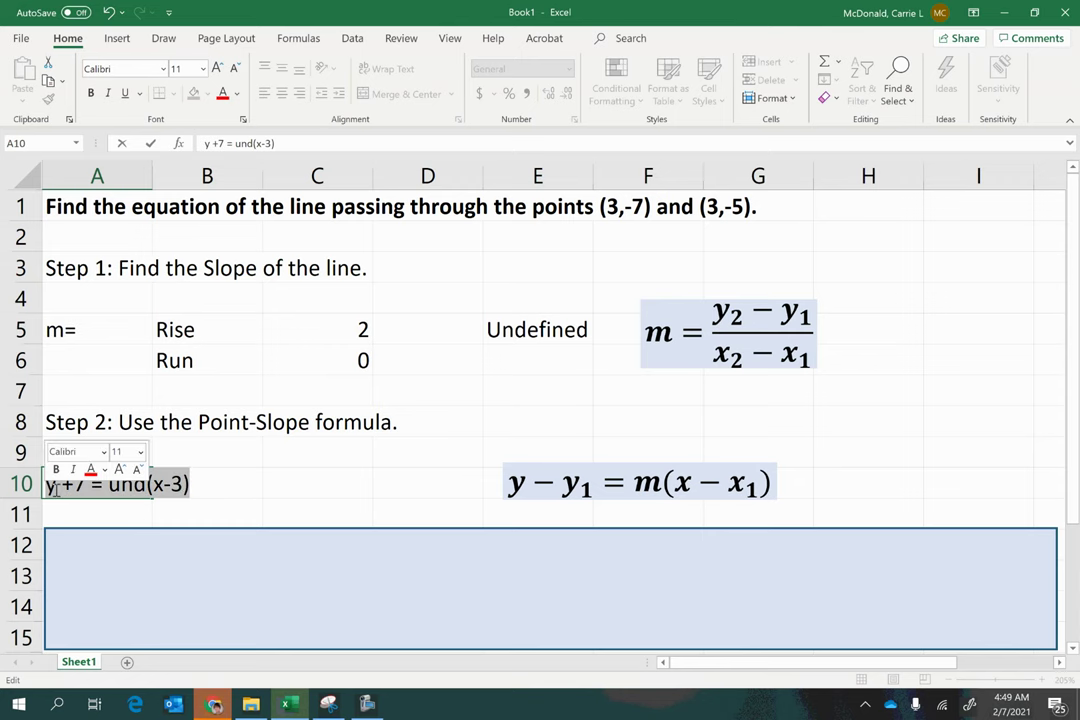
key("BackSpace")
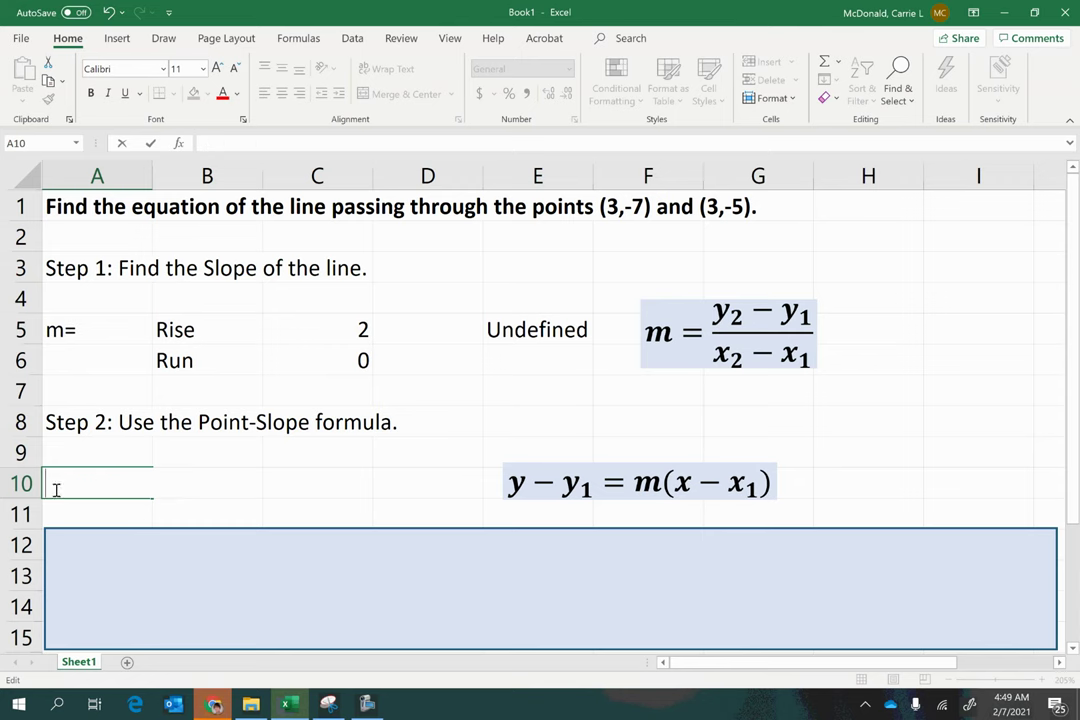
left_click(206, 598)
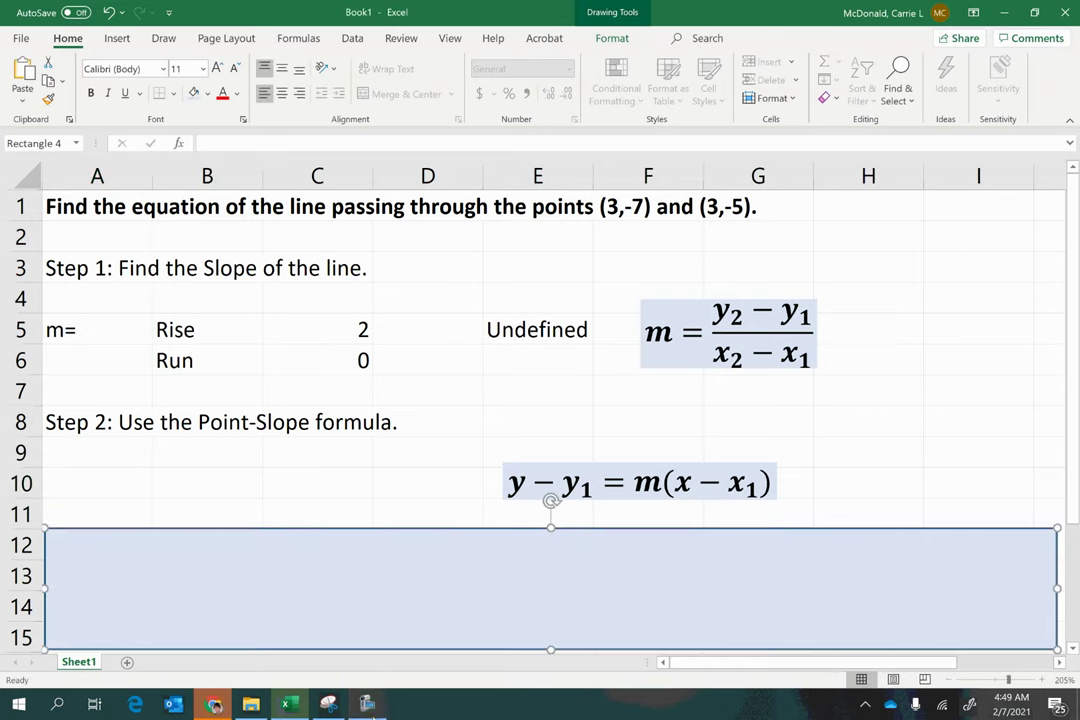
- Enlarge the graph and draw a vertical double arrow through (3, -5) and (3, -7)
left_click(367, 704)
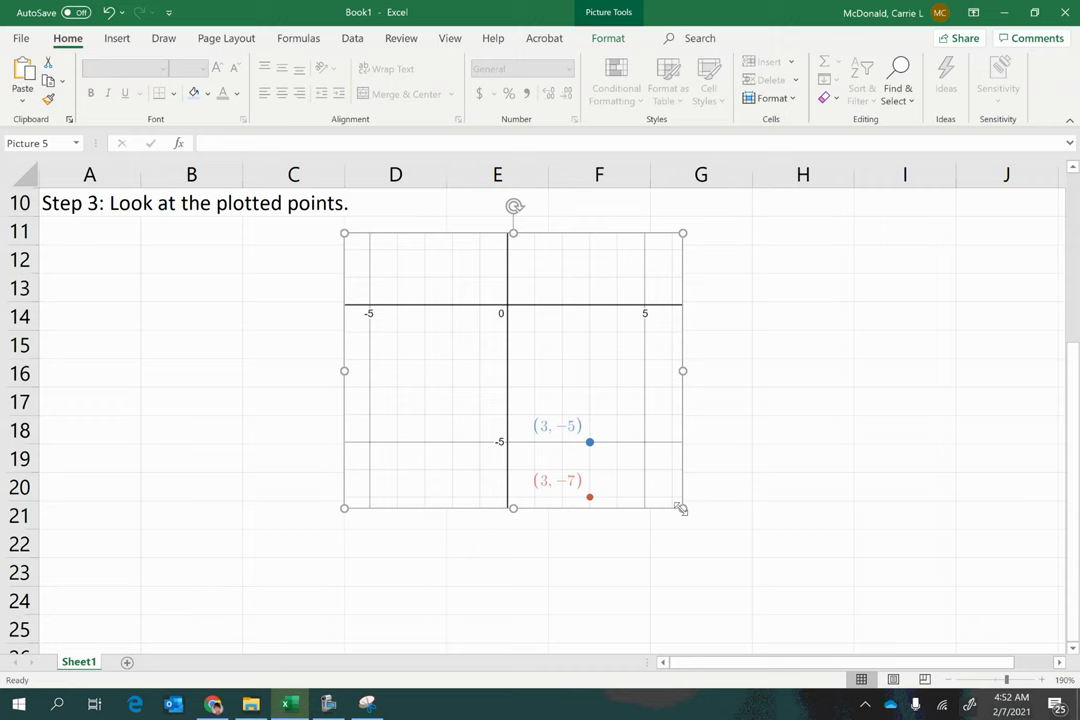
left_click_drag(680, 508, 765, 575)
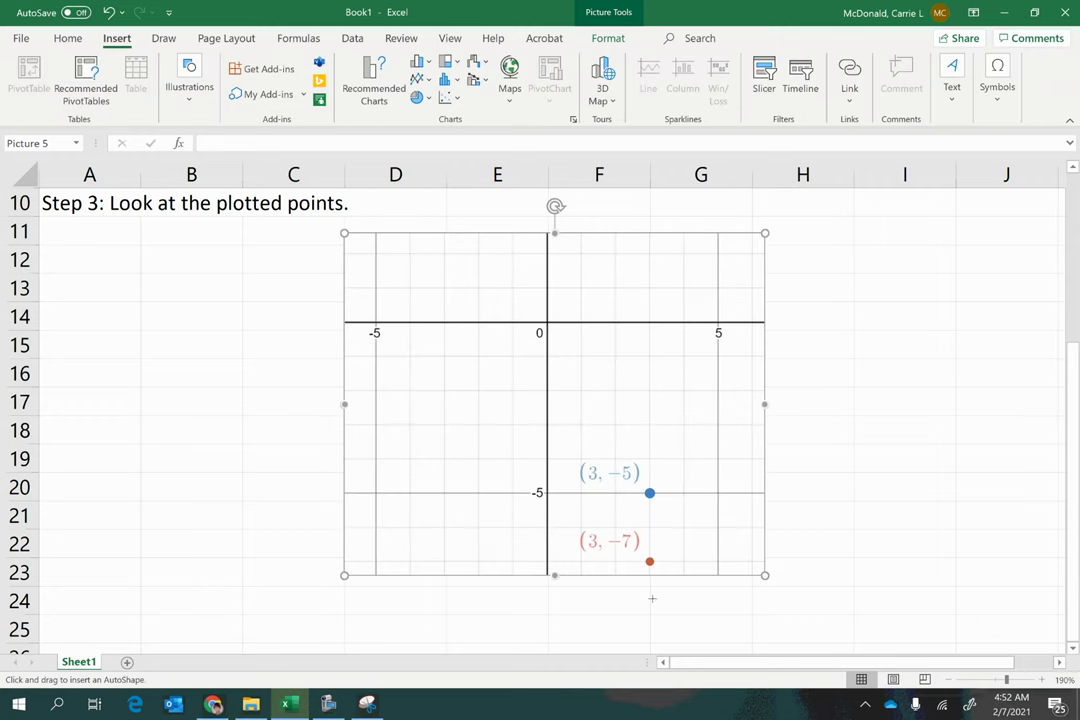
left_click_drag(650, 610, 649, 271)
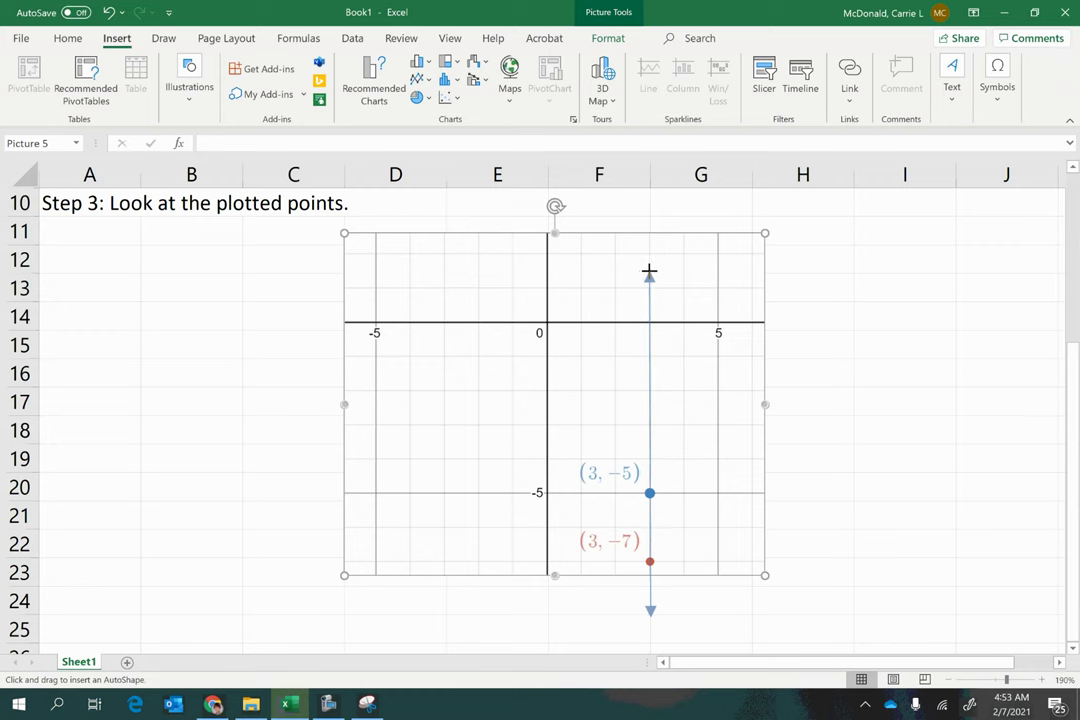
left_click_drag(649, 271, 649, 271)
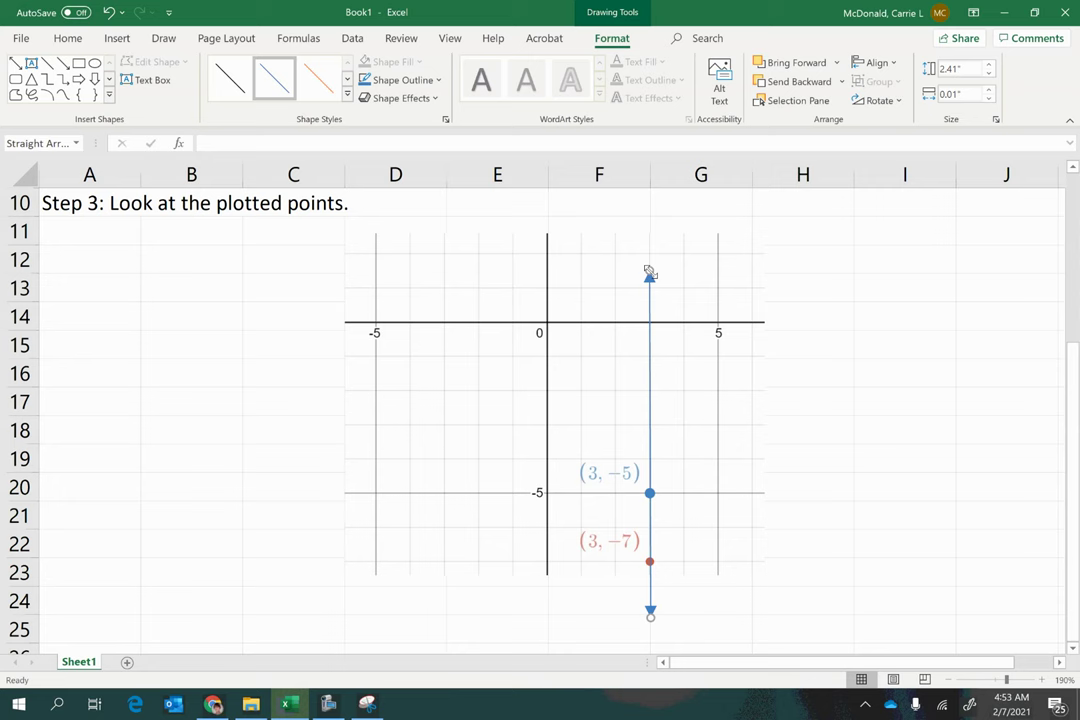
left_click_drag(649, 272, 649, 231)
left_click_drag(649, 615, 650, 597)
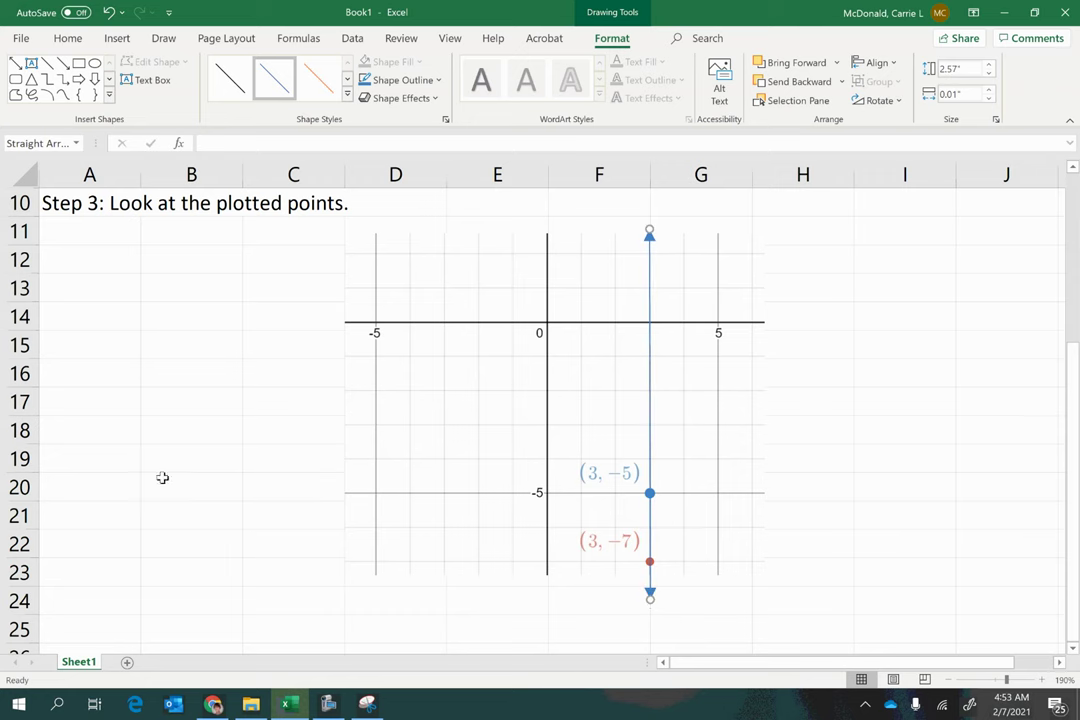
- Type the equation 'x = 3' into cell A12
left_click(57, 257)
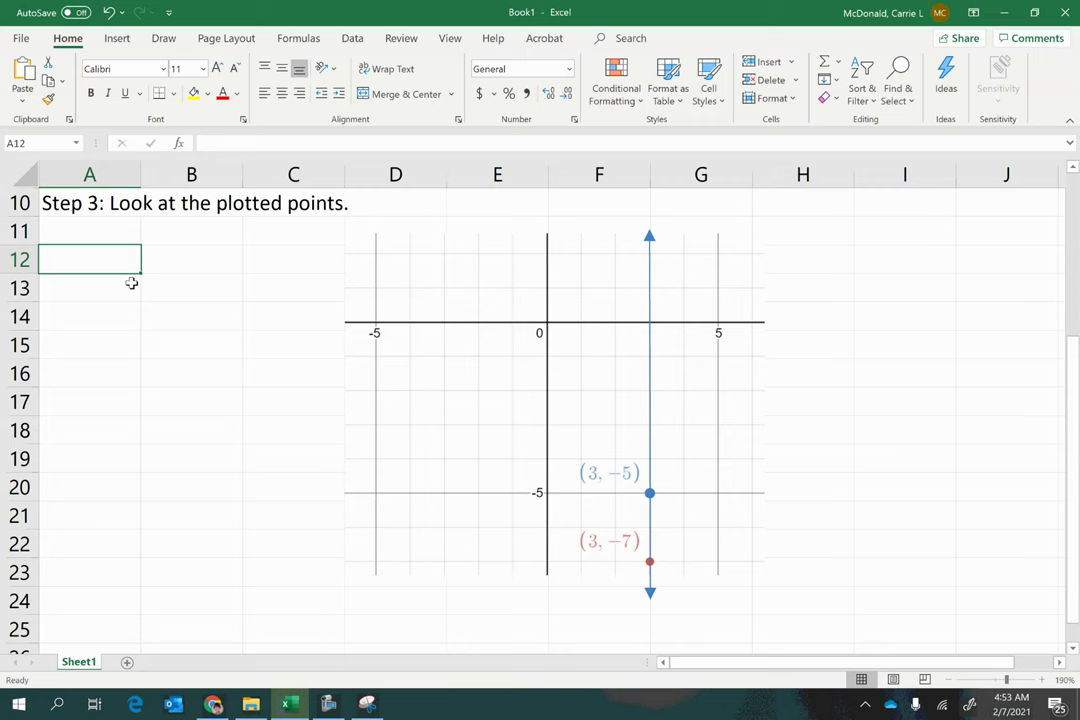
type("x")
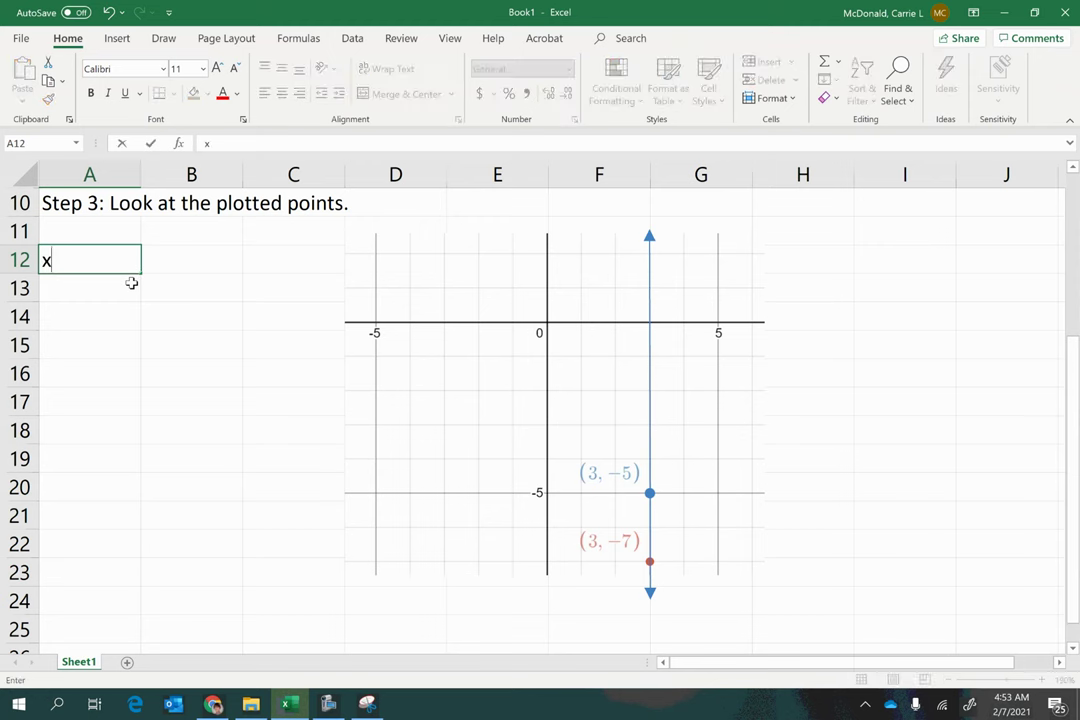
type(" = 3")
key("Return")
key("Return")
left_click(117, 254)
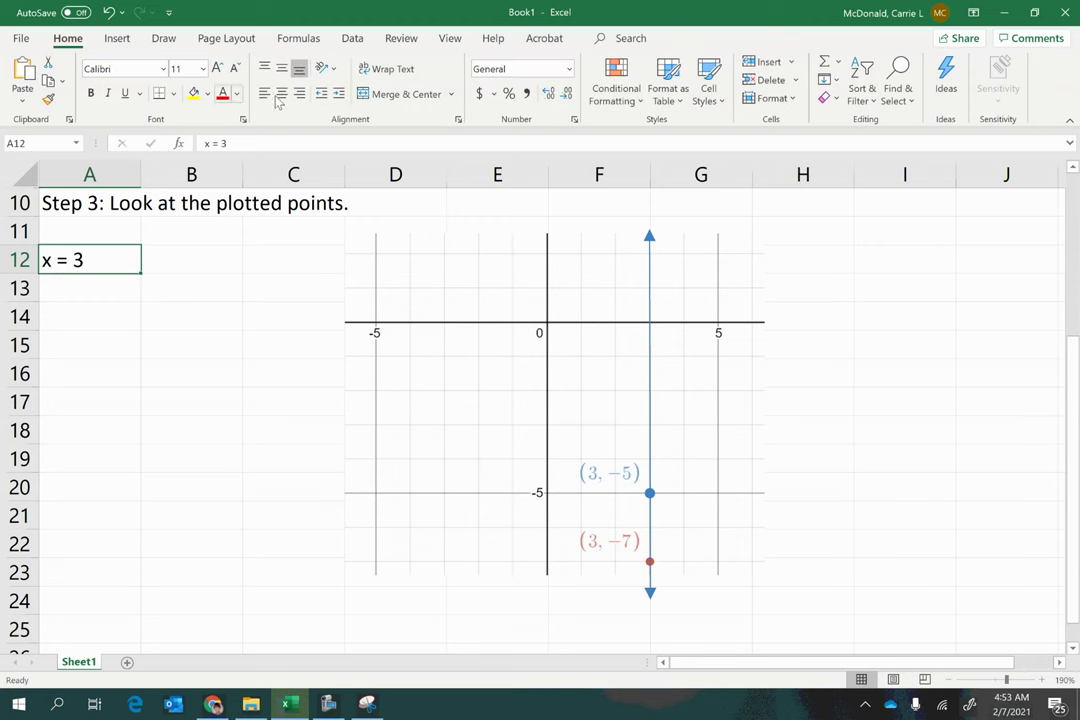